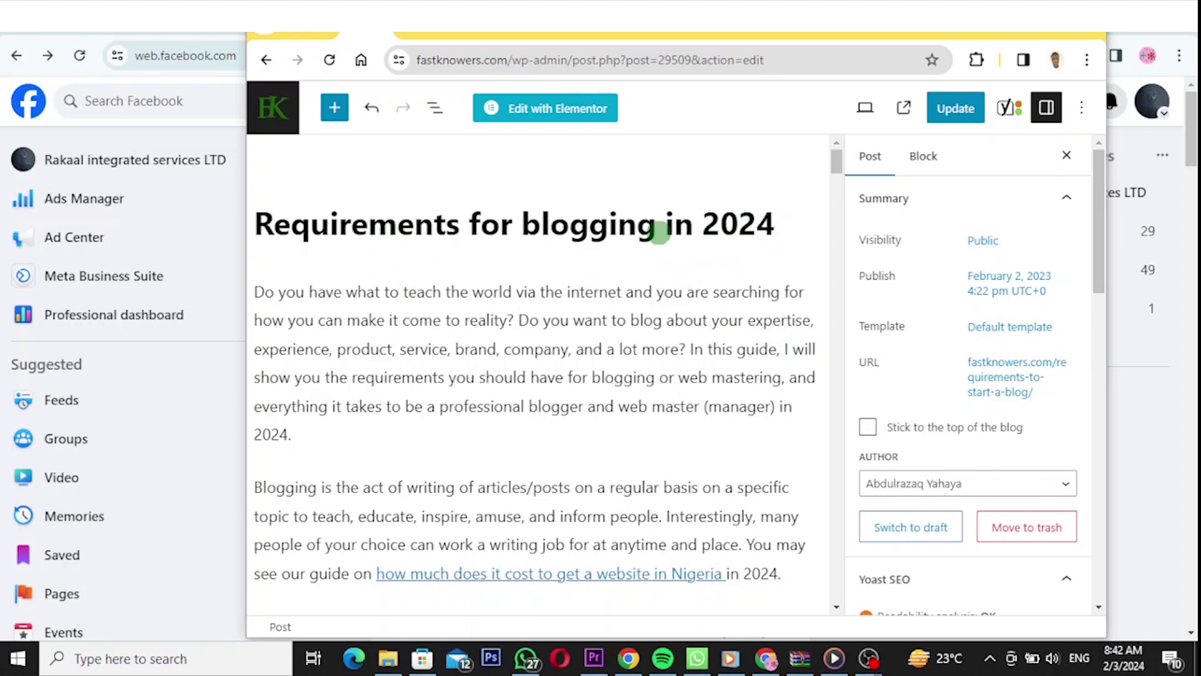
# Scroll the live fastknowers.com homepage that replaced the Elementor editor view
pyautogui.scroll(-3, 659, 233)
pyautogui.scroll(3, 658, 229)
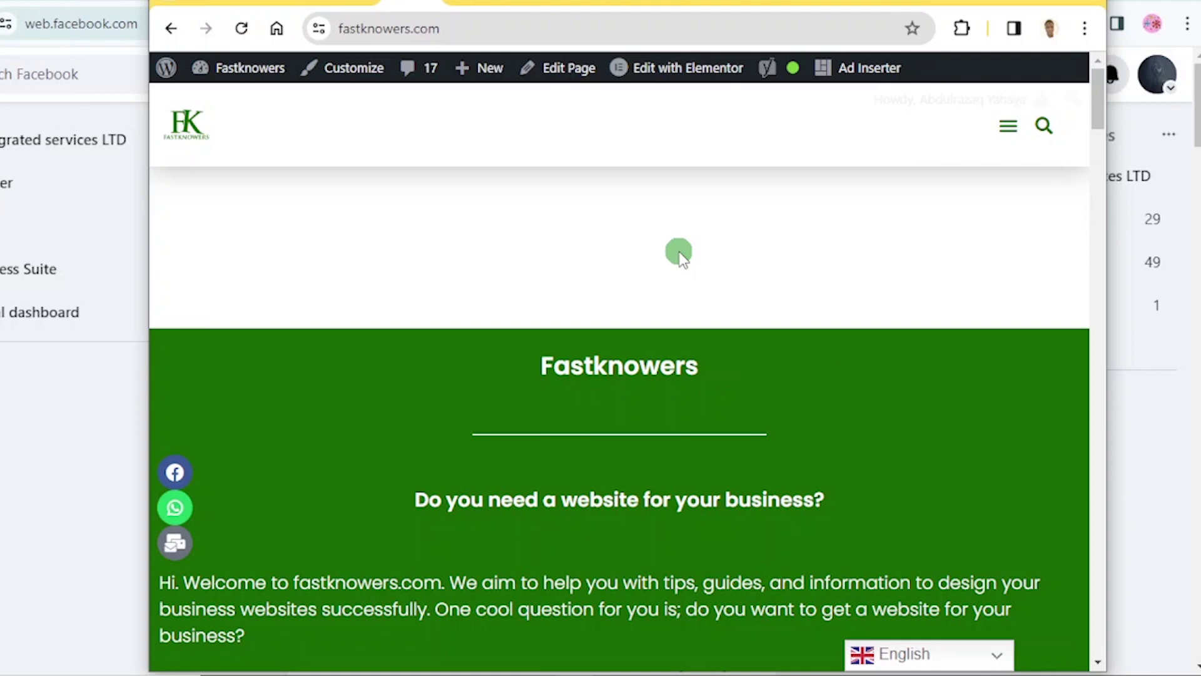
# Go to the Blog page from the site's hamburger navigation menu
pyautogui.scroll(-5, 689, 246)
pyautogui.scroll(5, 689, 247)
pyautogui.click(1007, 125)
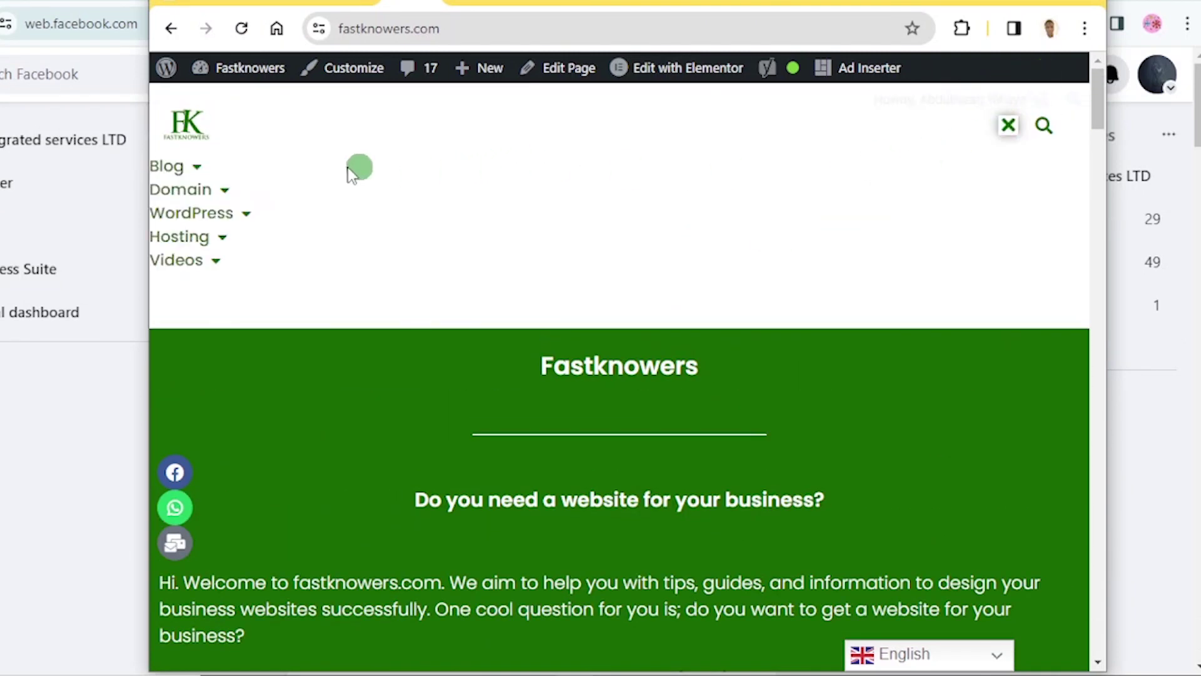
pyautogui.click(172, 167)
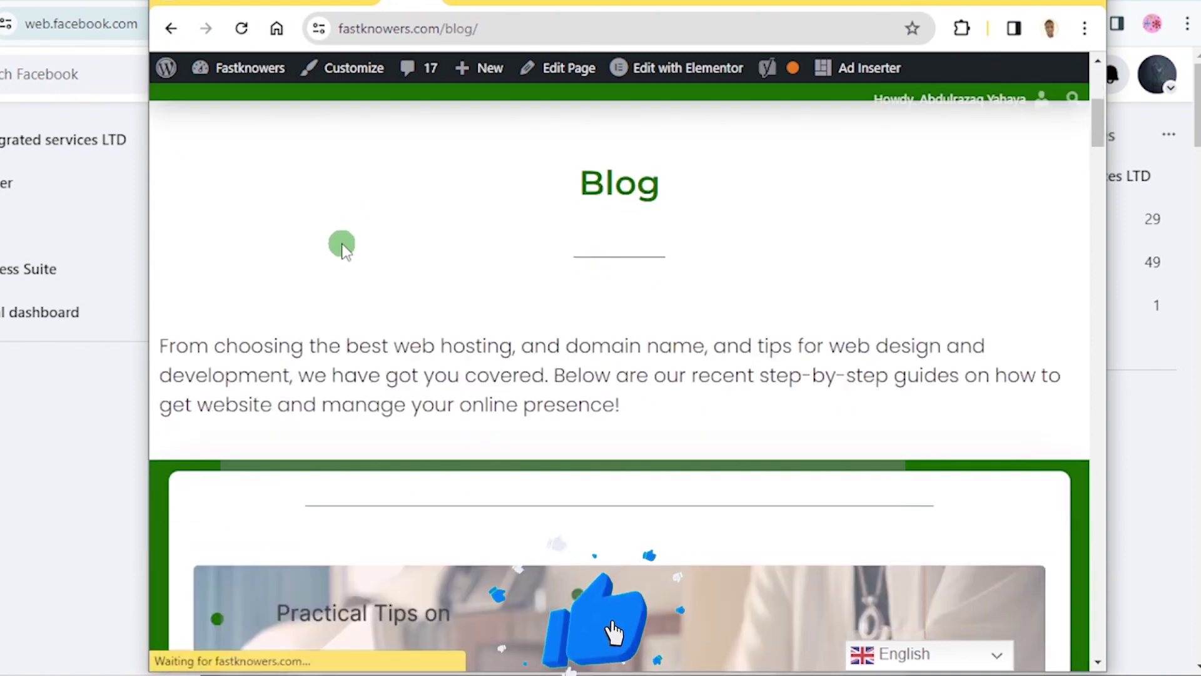
# Scroll through the blog post listing, including the blog-niche guide, and back up
pyautogui.scroll(-5, 353, 242)
pyautogui.scroll(-1, 356, 241)
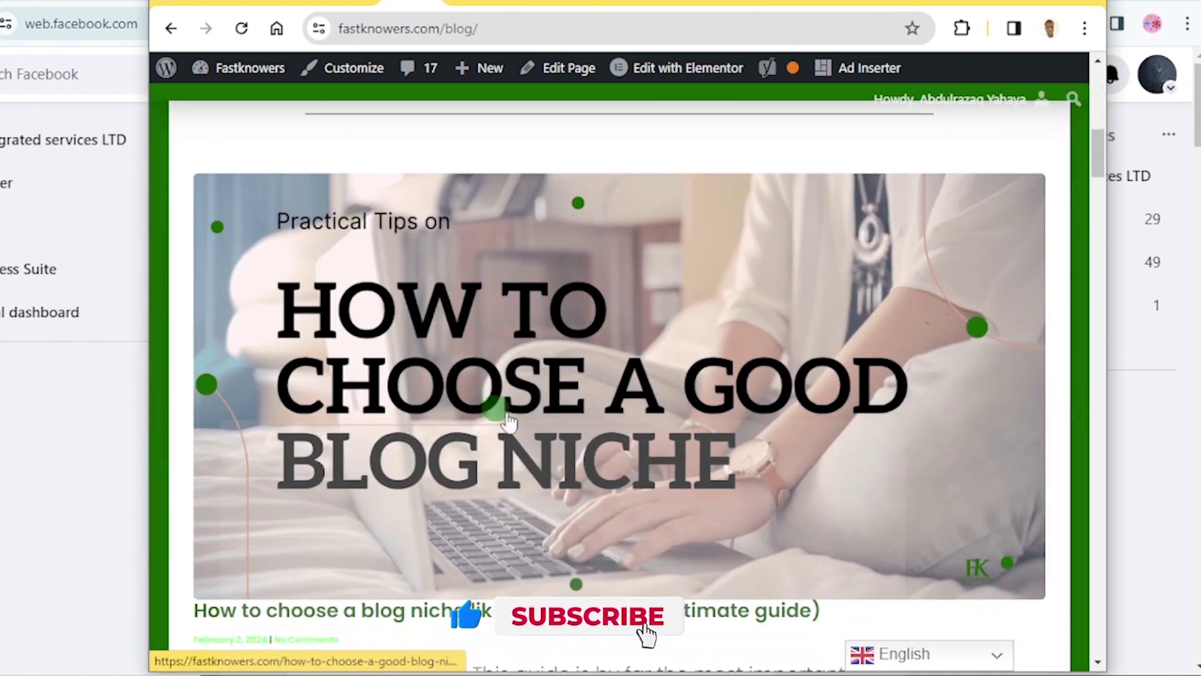
pyautogui.scroll(-1, 673, 407)
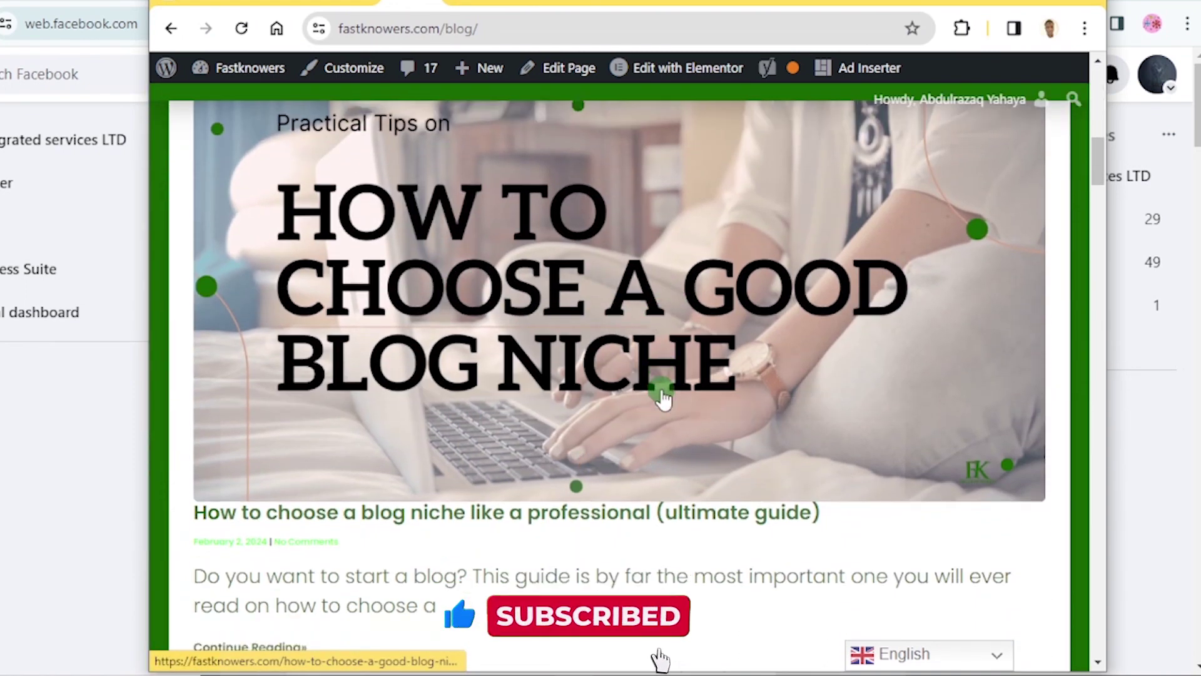
pyautogui.scroll(-1, 662, 402)
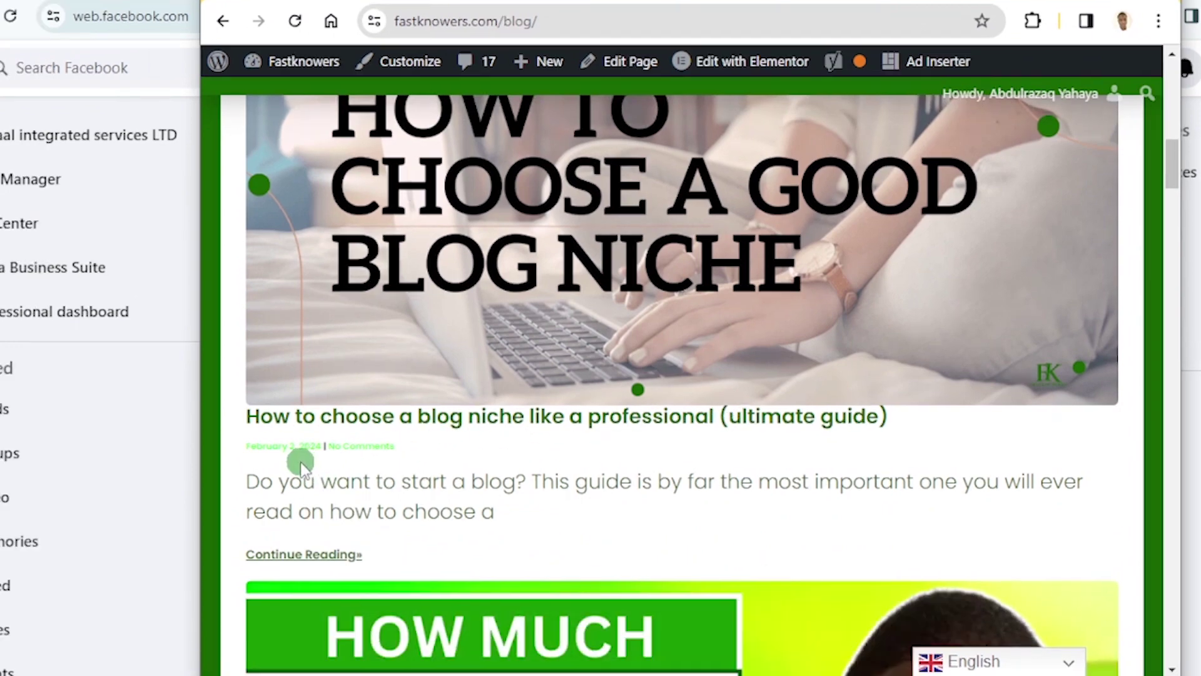
pyautogui.scroll(-4, 253, 459)
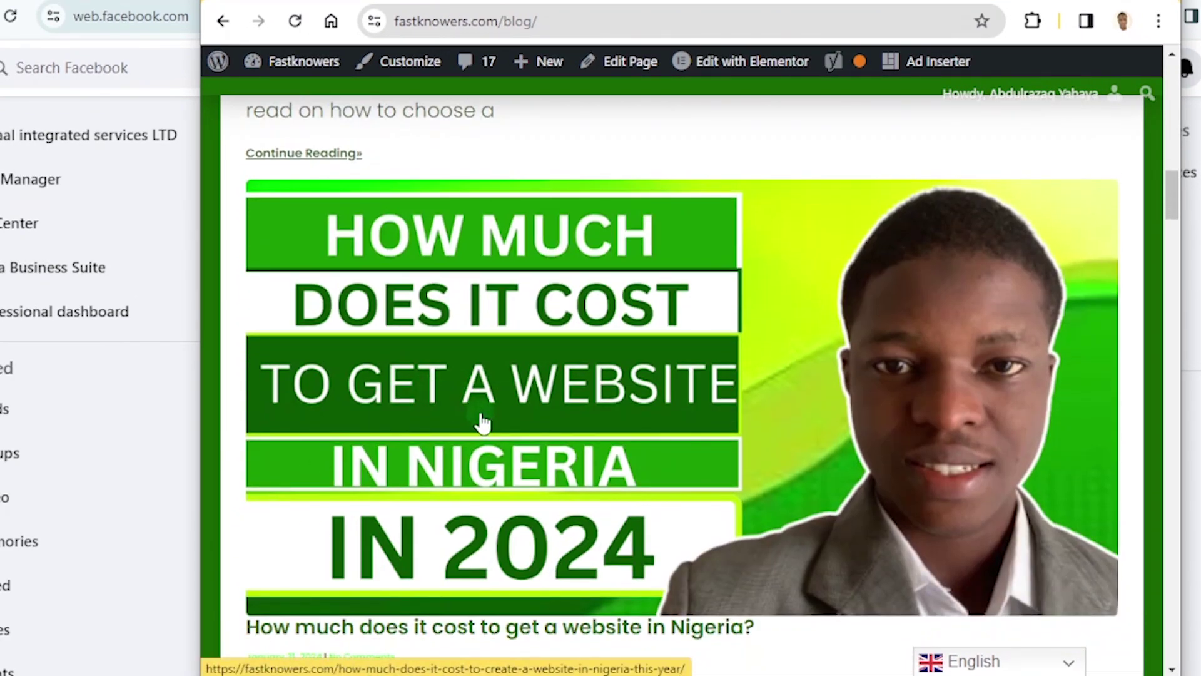
pyautogui.scroll(-3, 487, 477)
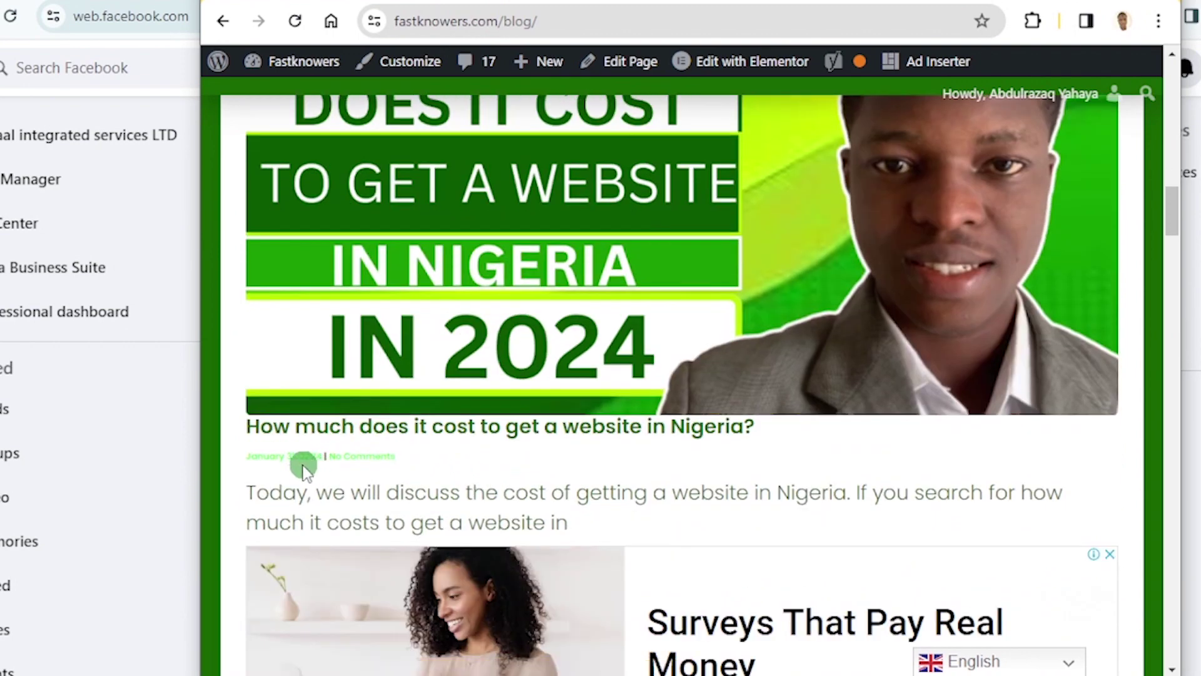
pyautogui.scroll(-10, 328, 461)
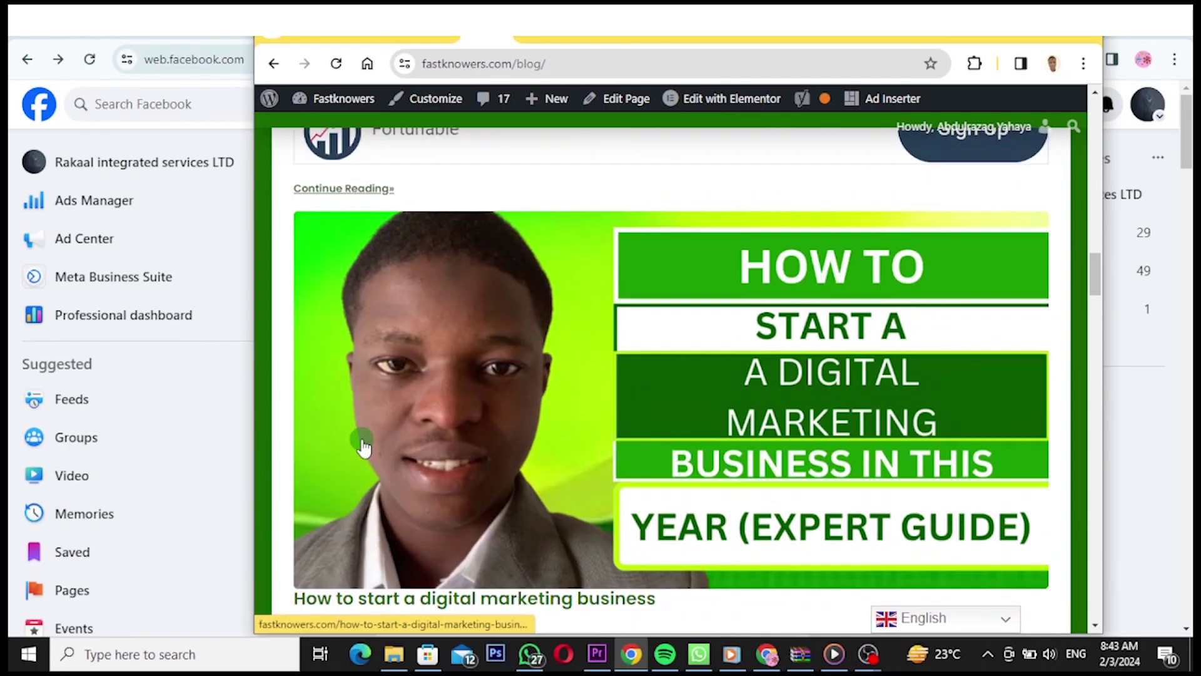
pyautogui.scroll(-2, 364, 445)
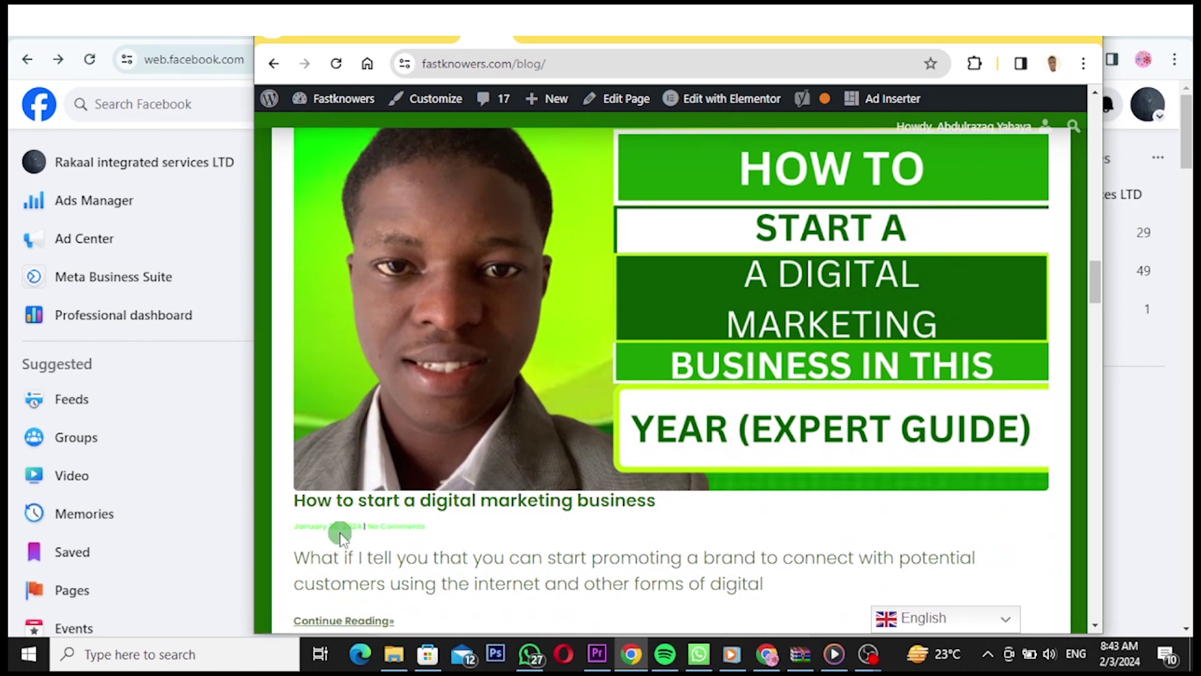
pyautogui.scroll(-7, 406, 491)
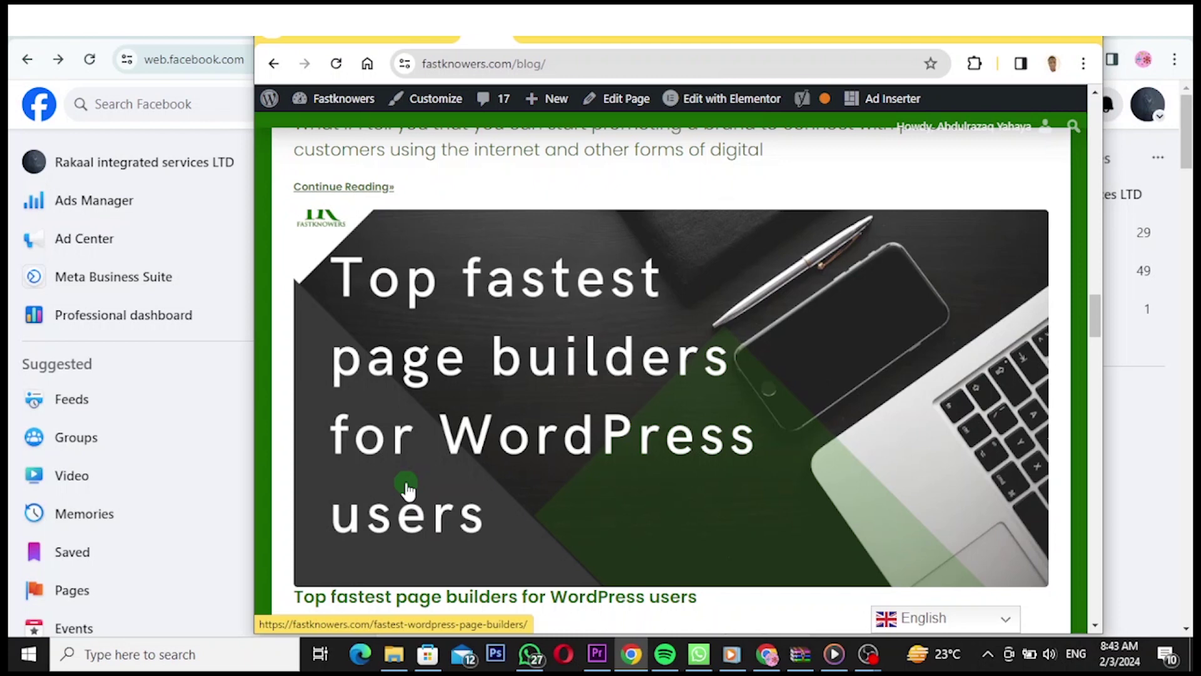
pyautogui.scroll(-8, 407, 488)
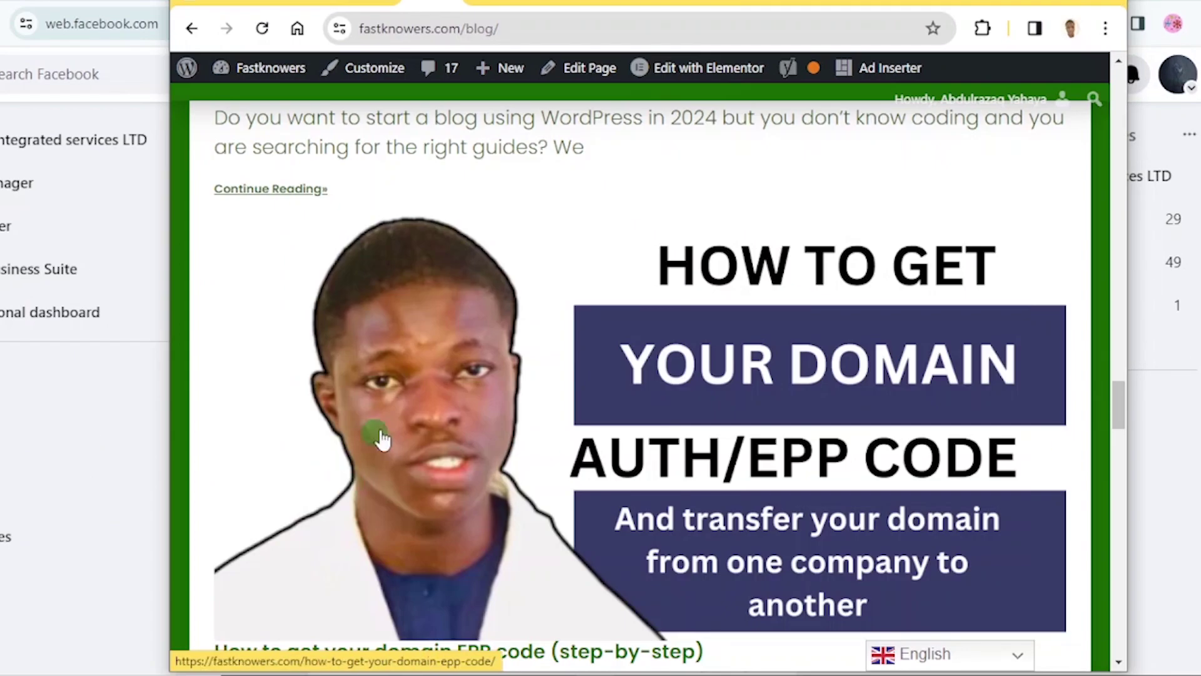
pyautogui.scroll(10, 407, 402)
pyautogui.scroll(10, 413, 404)
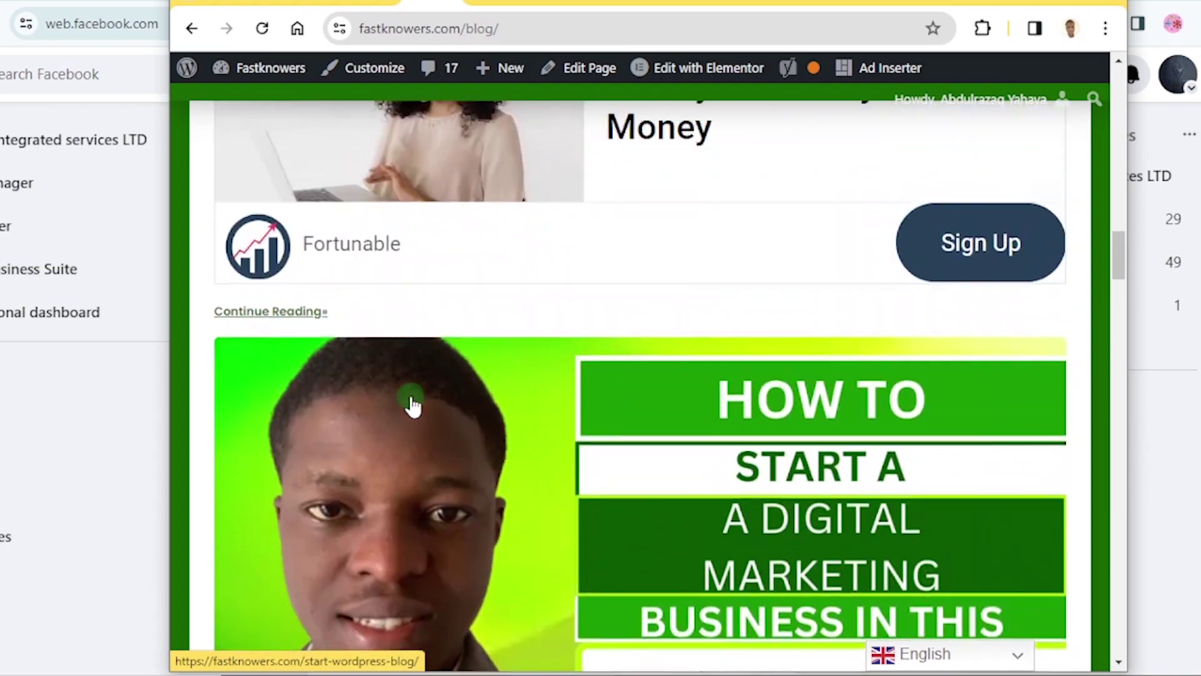
pyautogui.scroll(15, 413, 404)
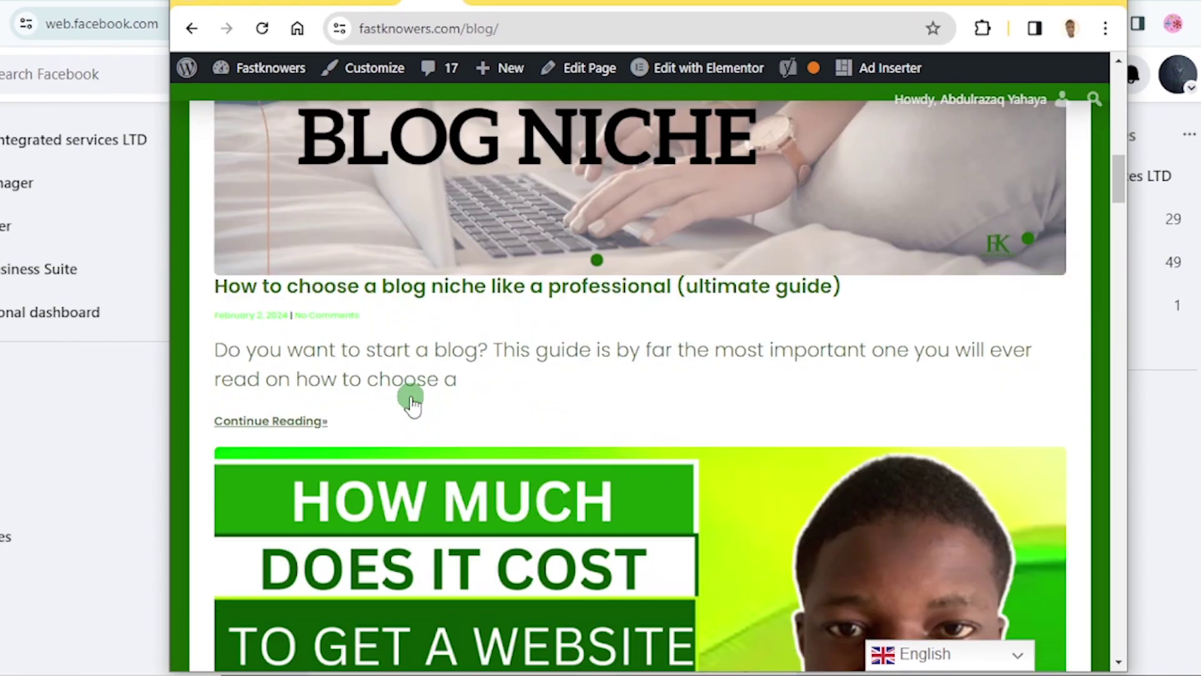
pyautogui.scroll(2, 411, 395)
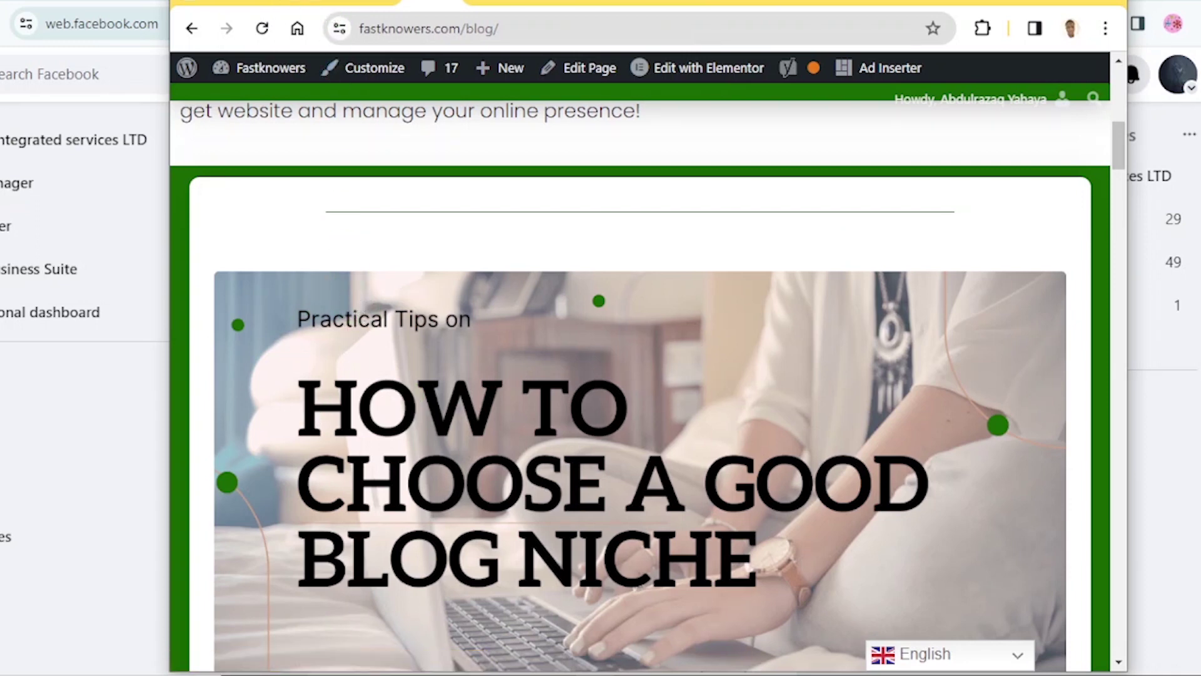
# Update 'Requirements for blogging in 2024' in the editor, then view it live
pyautogui.click(303, 5)
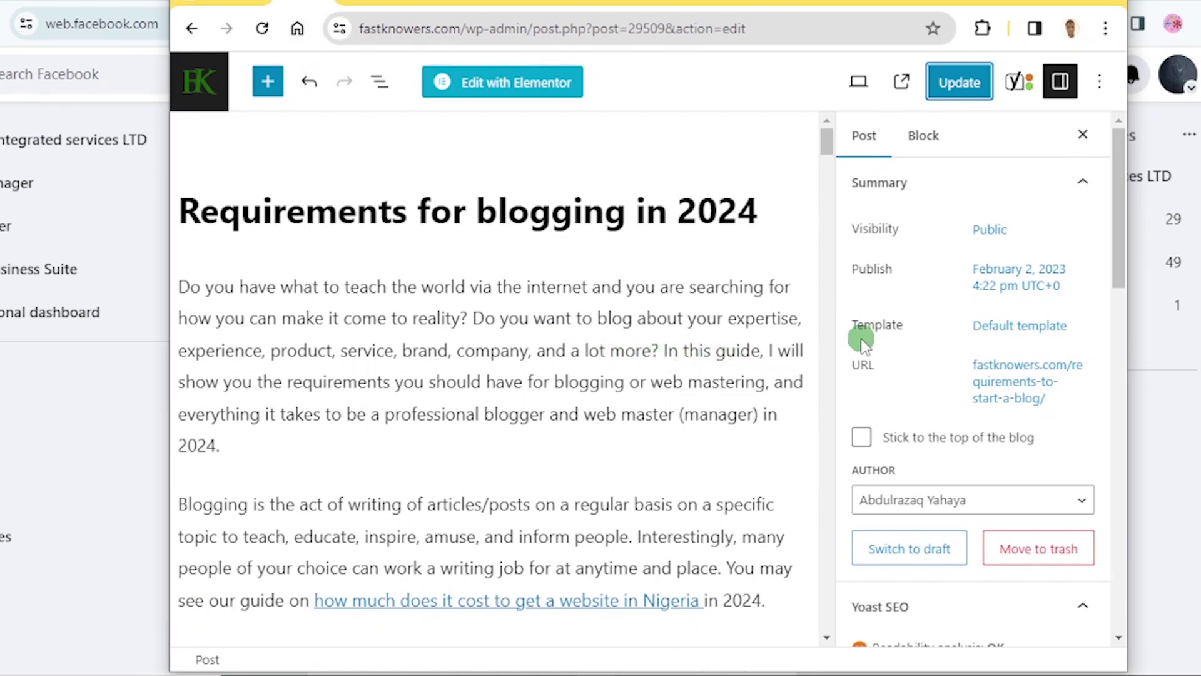
pyautogui.click(962, 79)
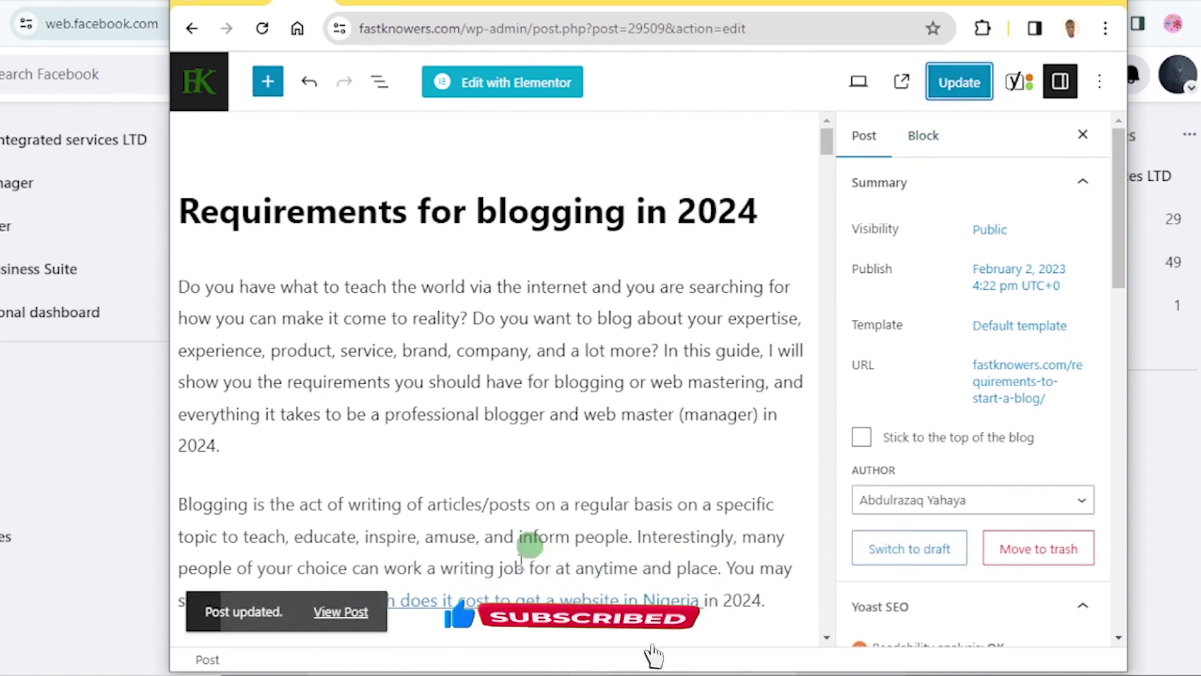
pyautogui.click(354, 613)
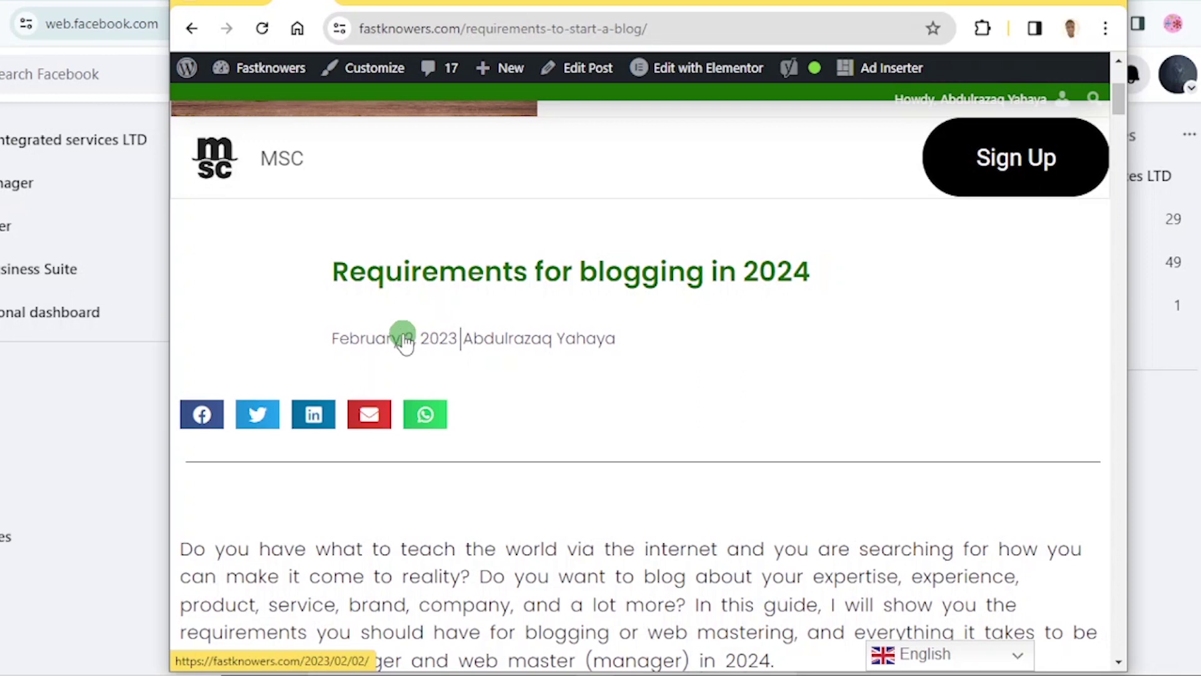
pyautogui.scroll(-2, 405, 332)
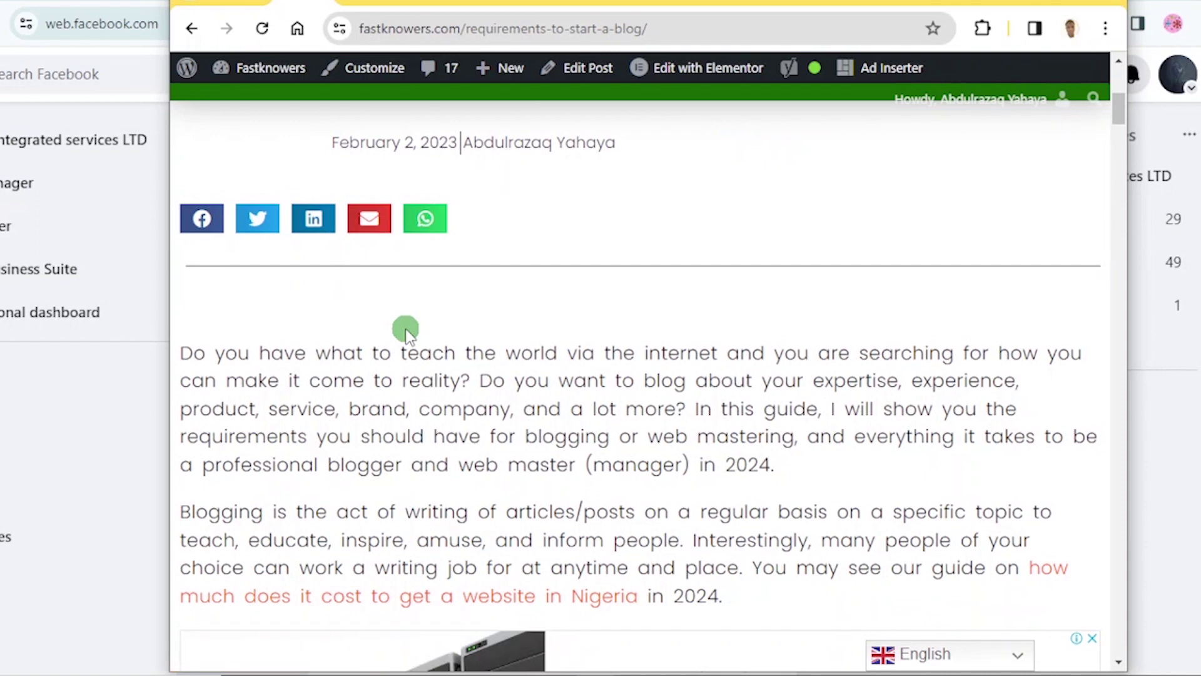
pyautogui.scroll(1, 406, 335)
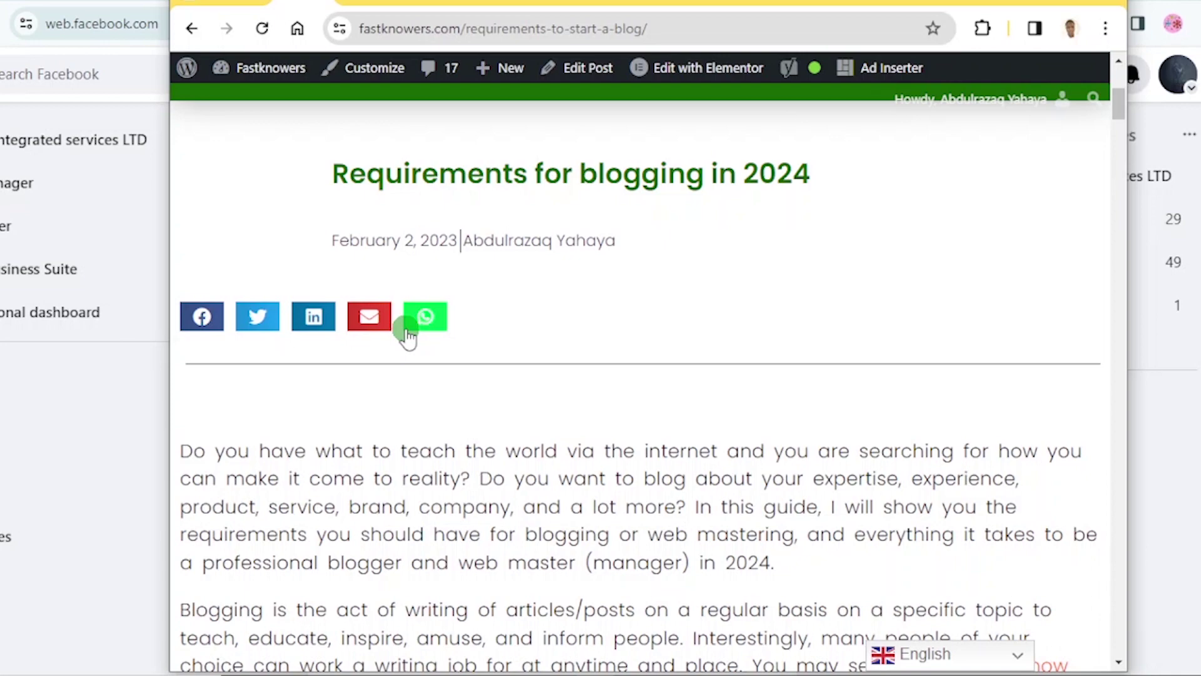
pyautogui.scroll(-4, 400, 350)
pyautogui.scroll(3, 394, 328)
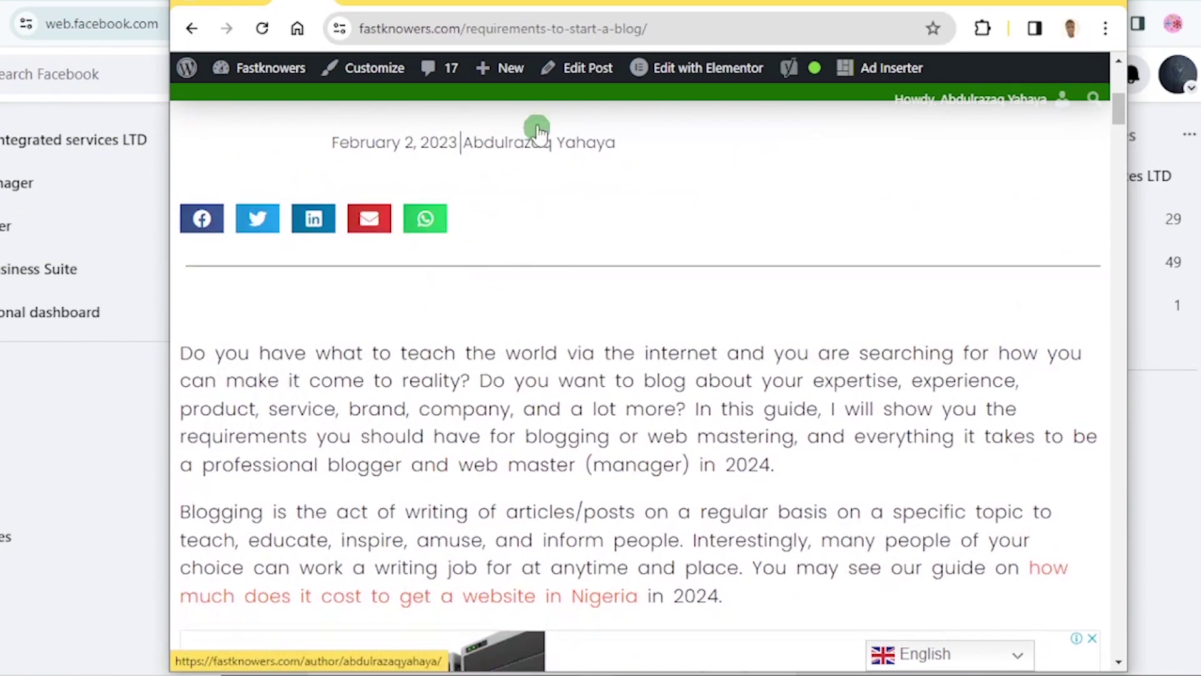
pyautogui.click(571, 70)
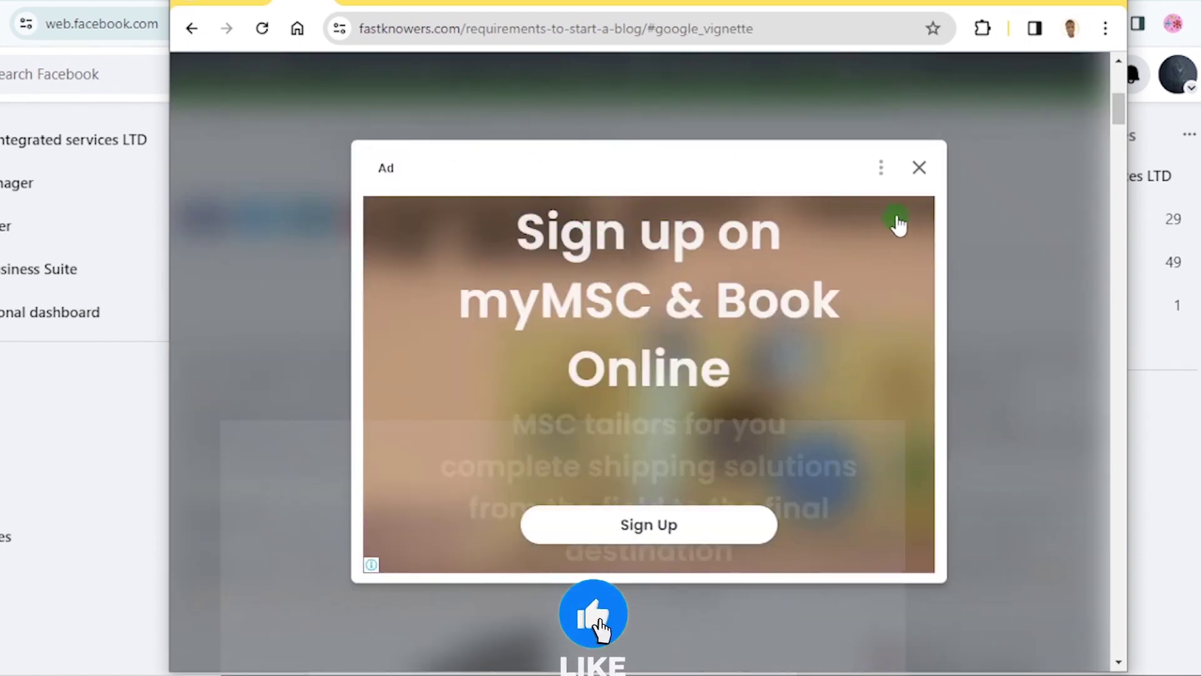
pyautogui.click(920, 167)
pyautogui.click(919, 168)
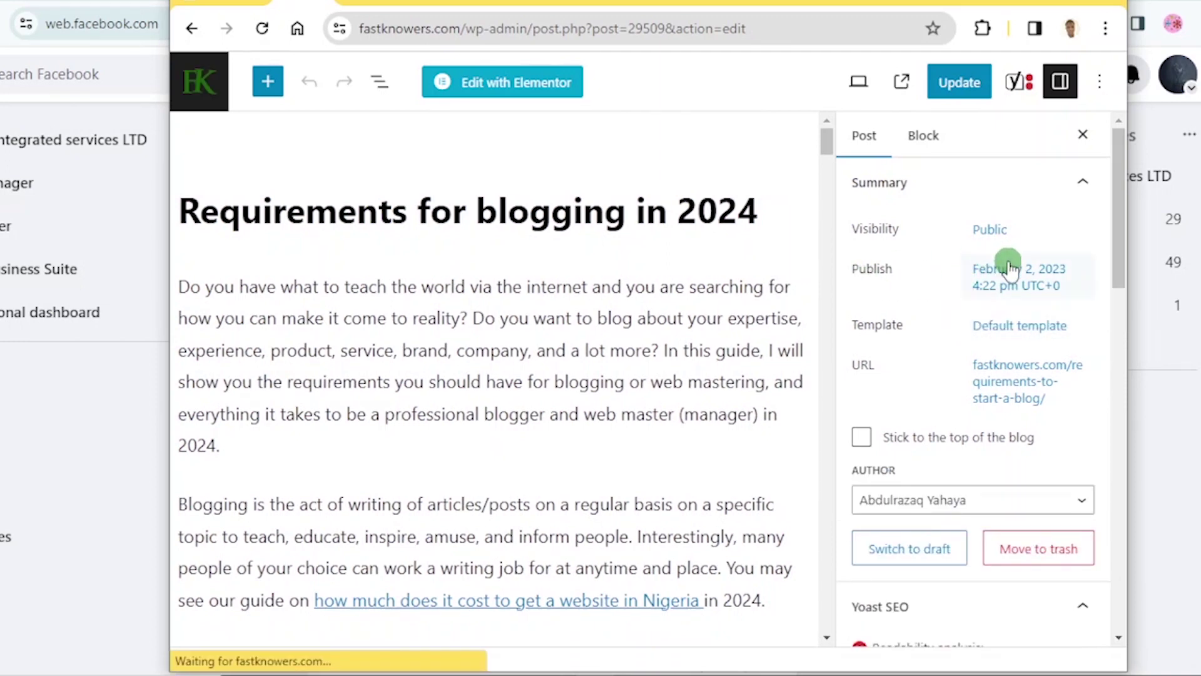
# Reset the publish date to Now (February 3, 2024, 08:45 AM) and update the post
pyautogui.click(1011, 281)
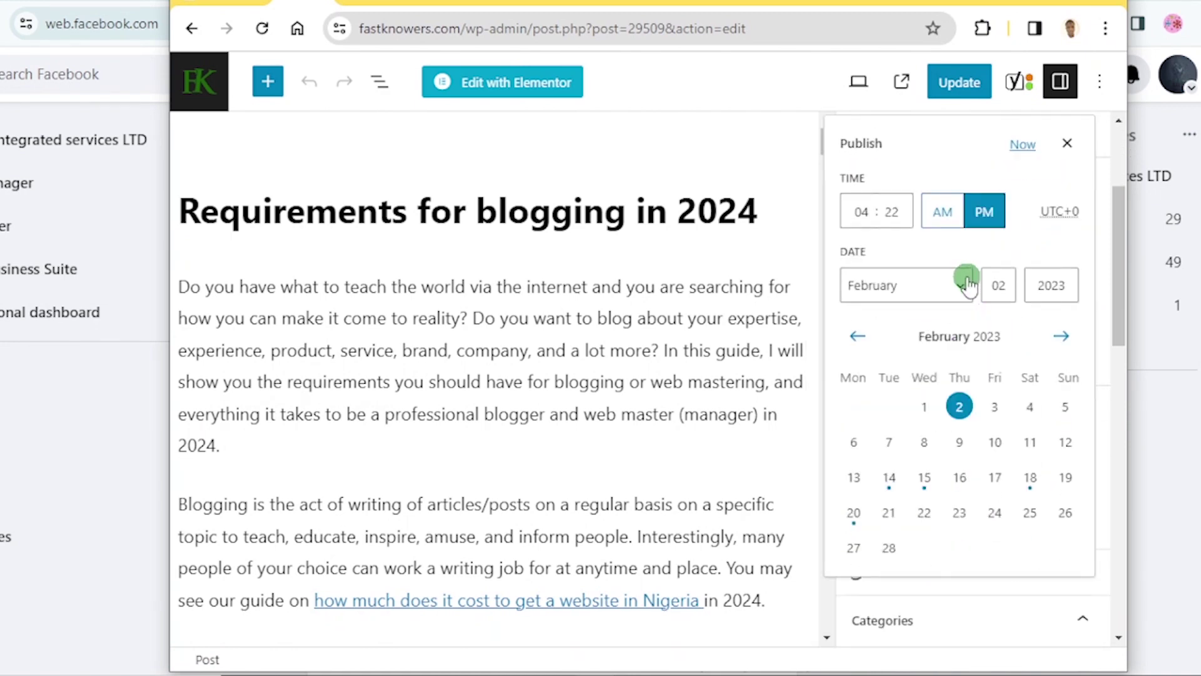
pyautogui.click(1116, 295)
pyautogui.scroll(3, 1005, 344)
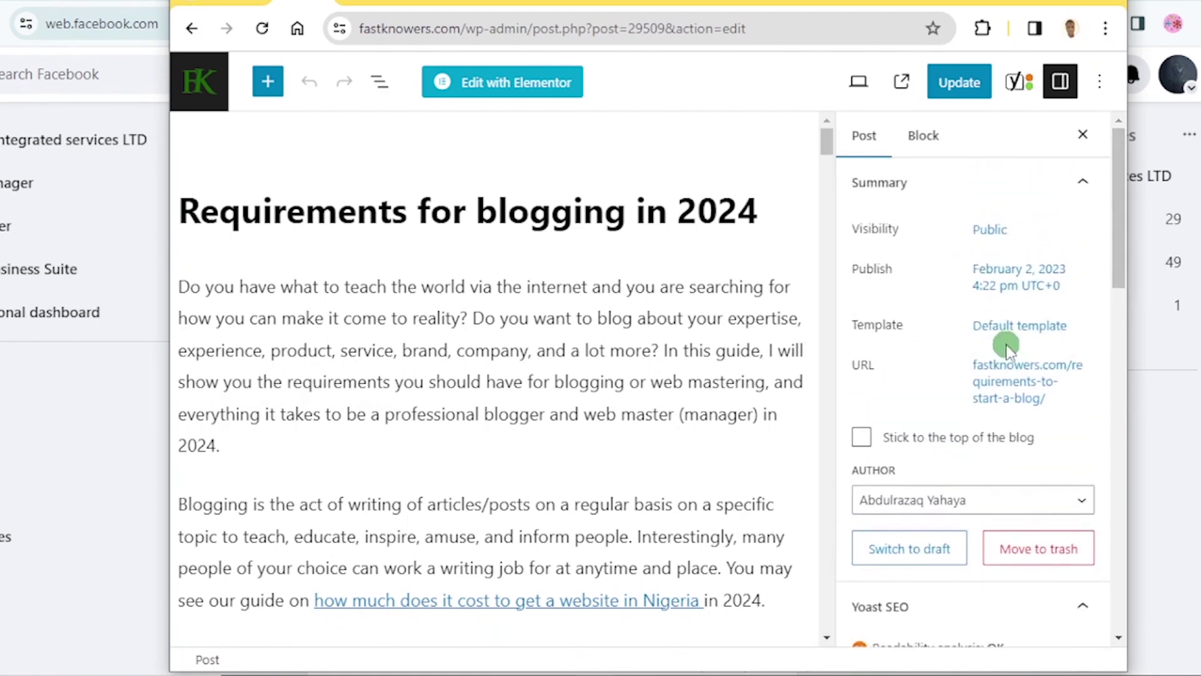
pyautogui.click(1008, 299)
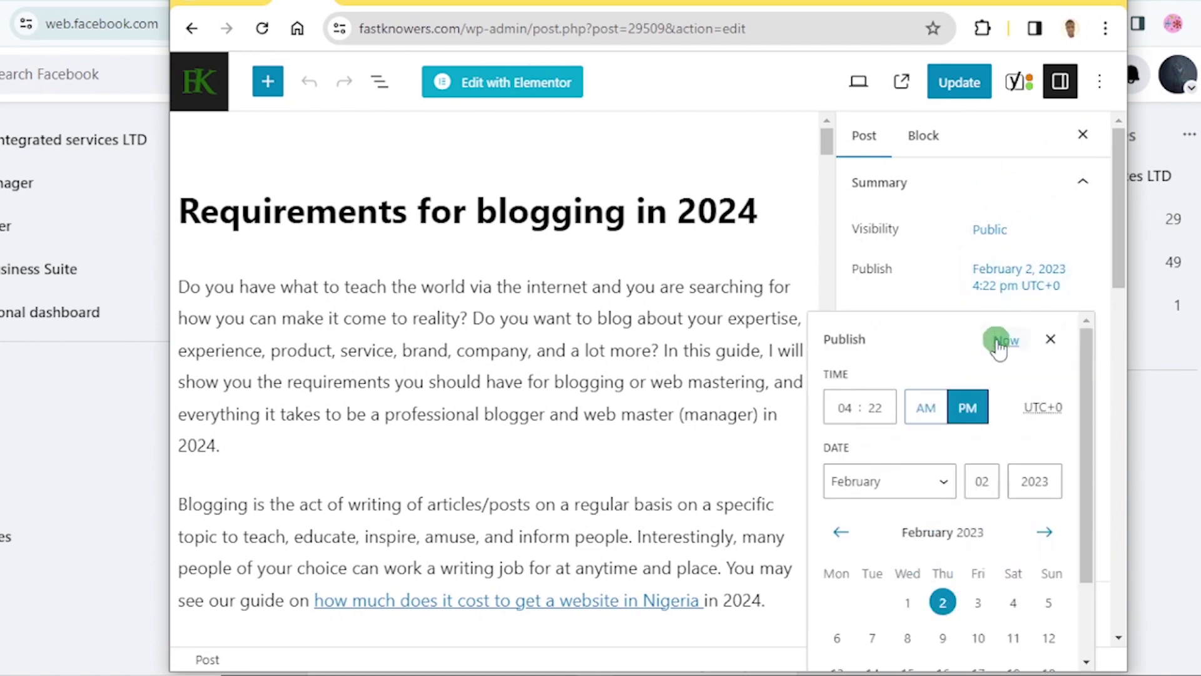
pyautogui.click(1000, 343)
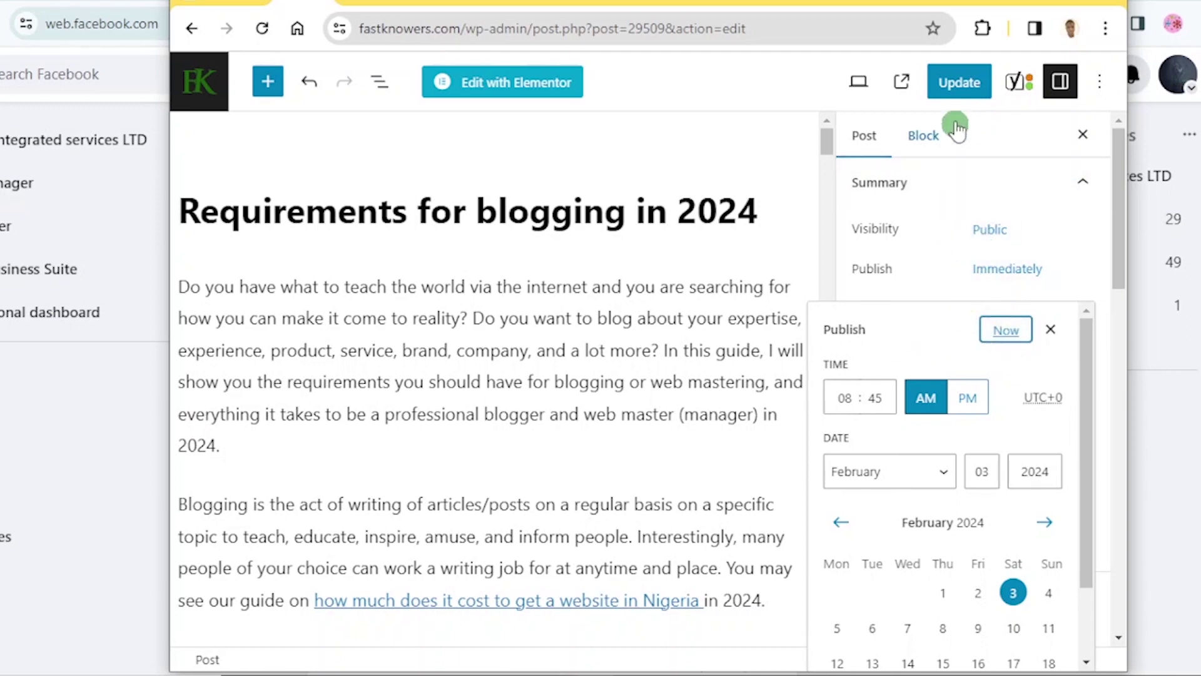
pyautogui.click(947, 81)
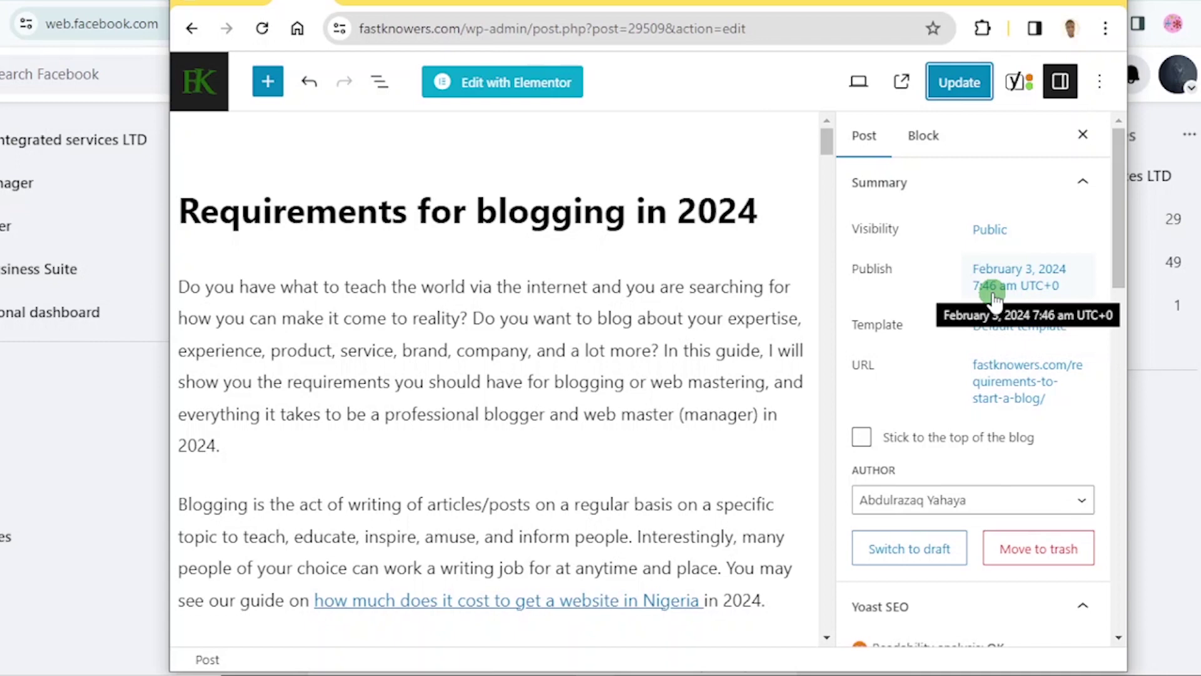
# Change the publish time to 08:46 on February 3, 2024 and update the post
pyautogui.click(995, 288)
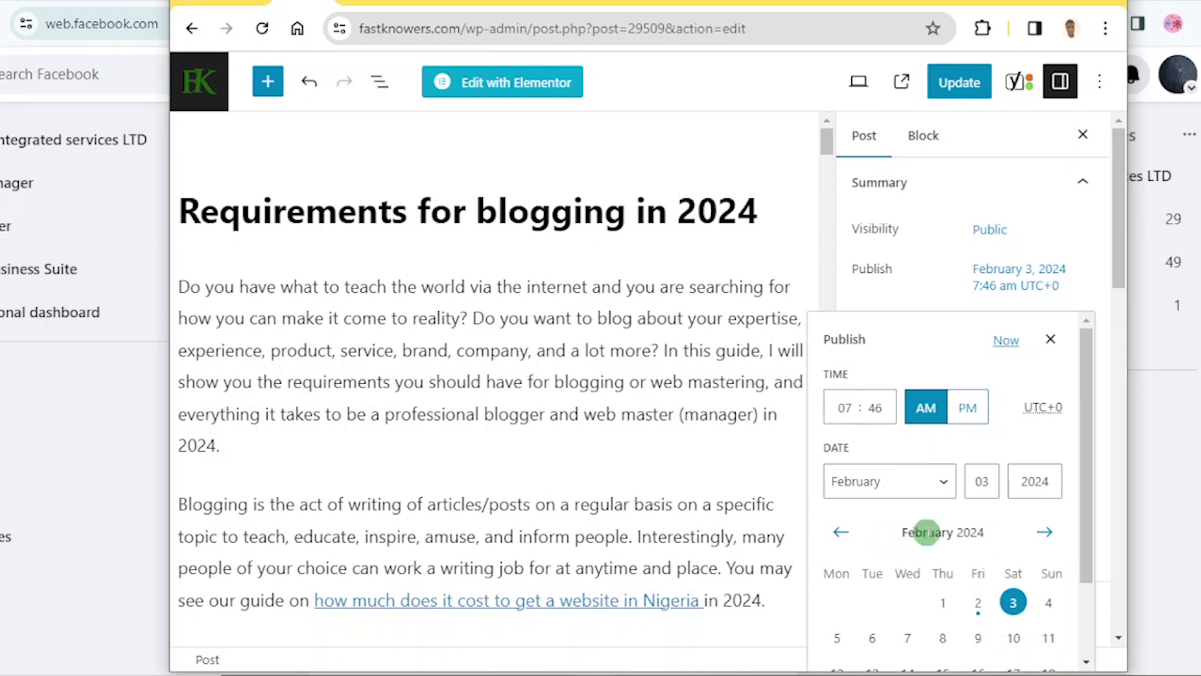
pyautogui.scroll(-2, 925, 526)
pyautogui.scroll(2, 923, 512)
pyautogui.click(857, 413)
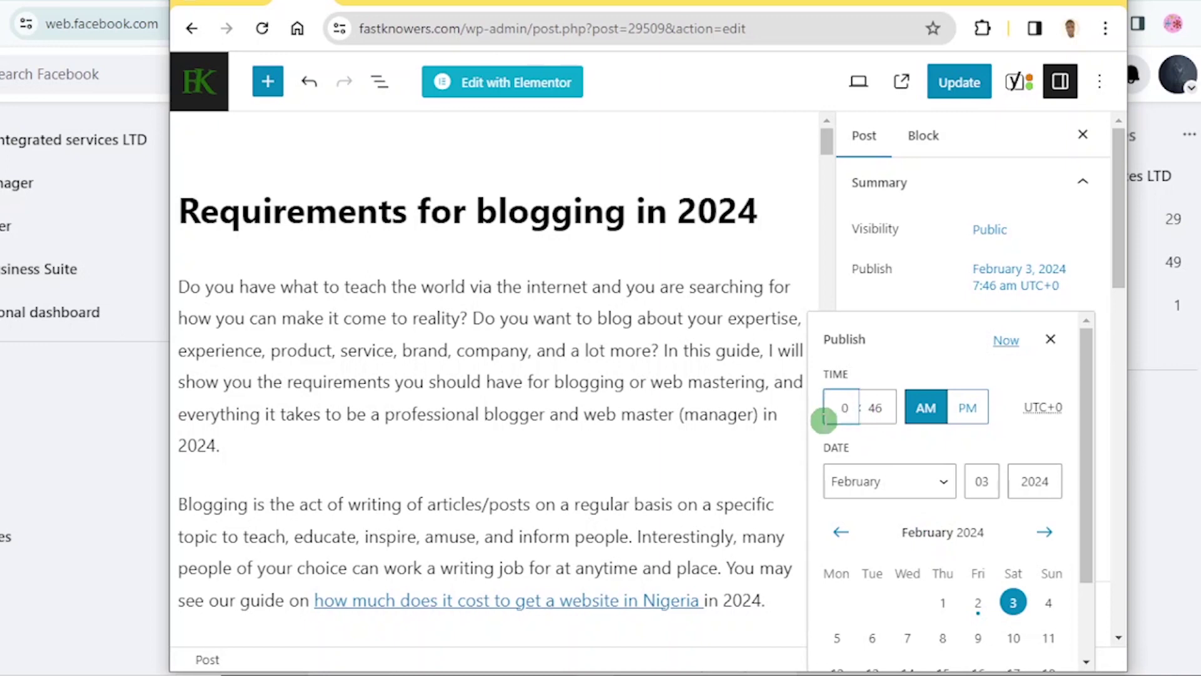
pyautogui.click(985, 285)
pyautogui.click(954, 80)
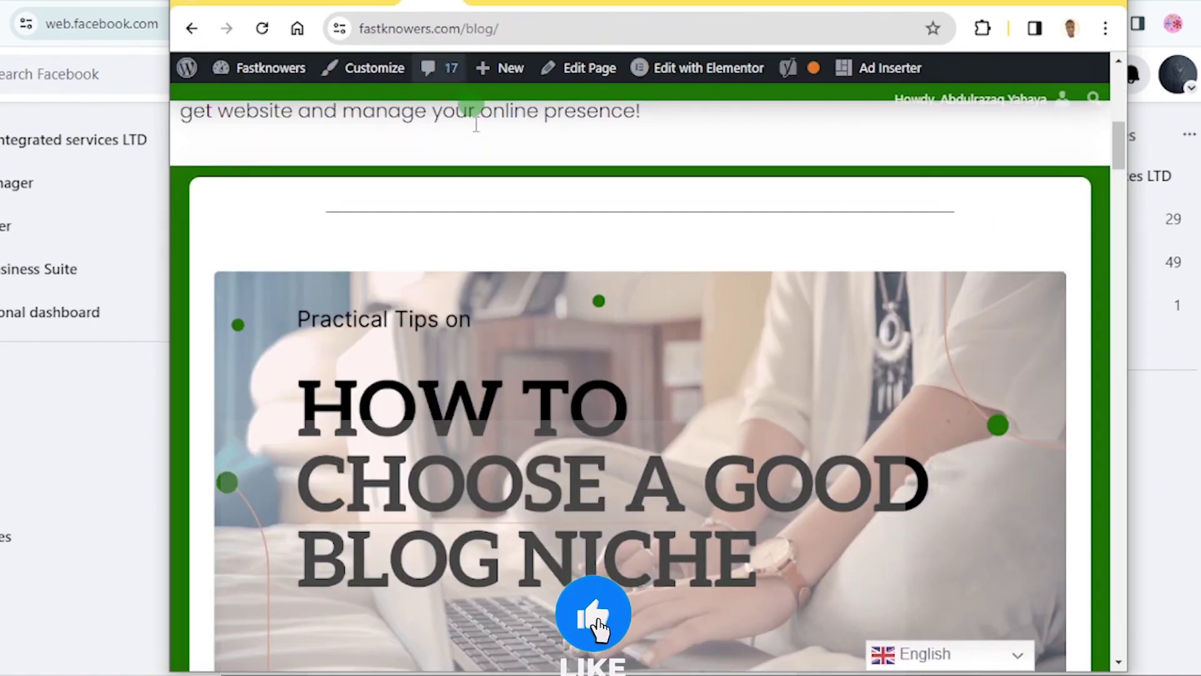
# Reload the blog listing, scroll the recent posts, and return to the post editor
pyautogui.scroll(8, 598, 220)
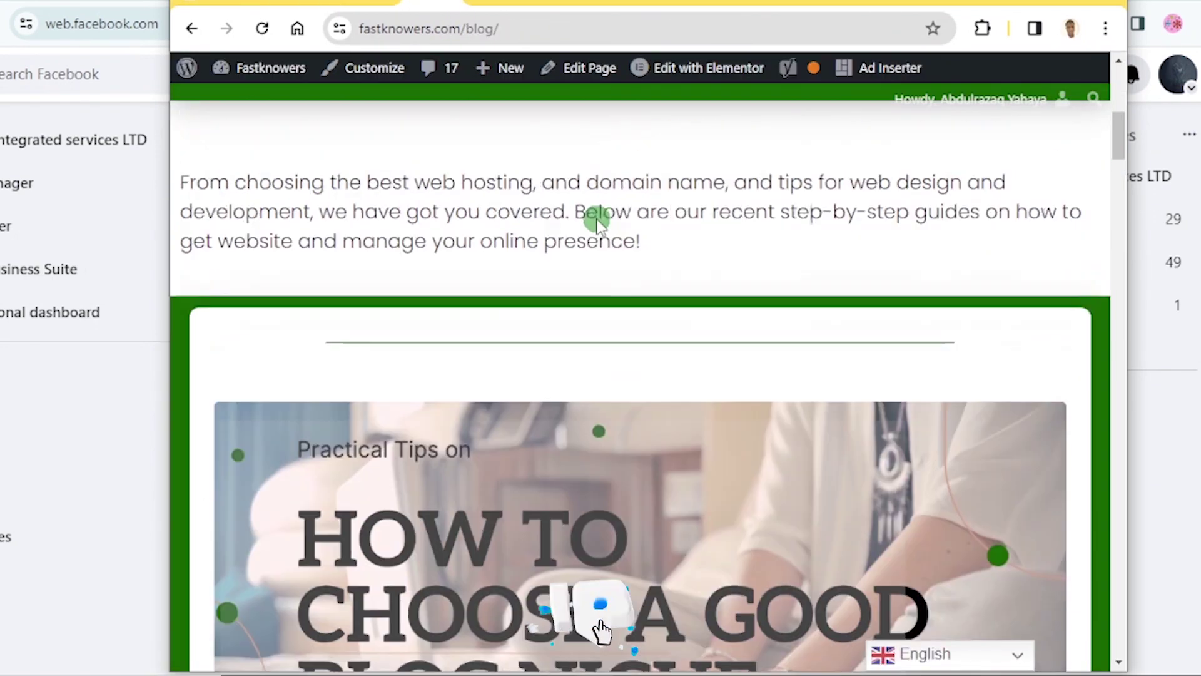
pyautogui.scroll(-6, 598, 332)
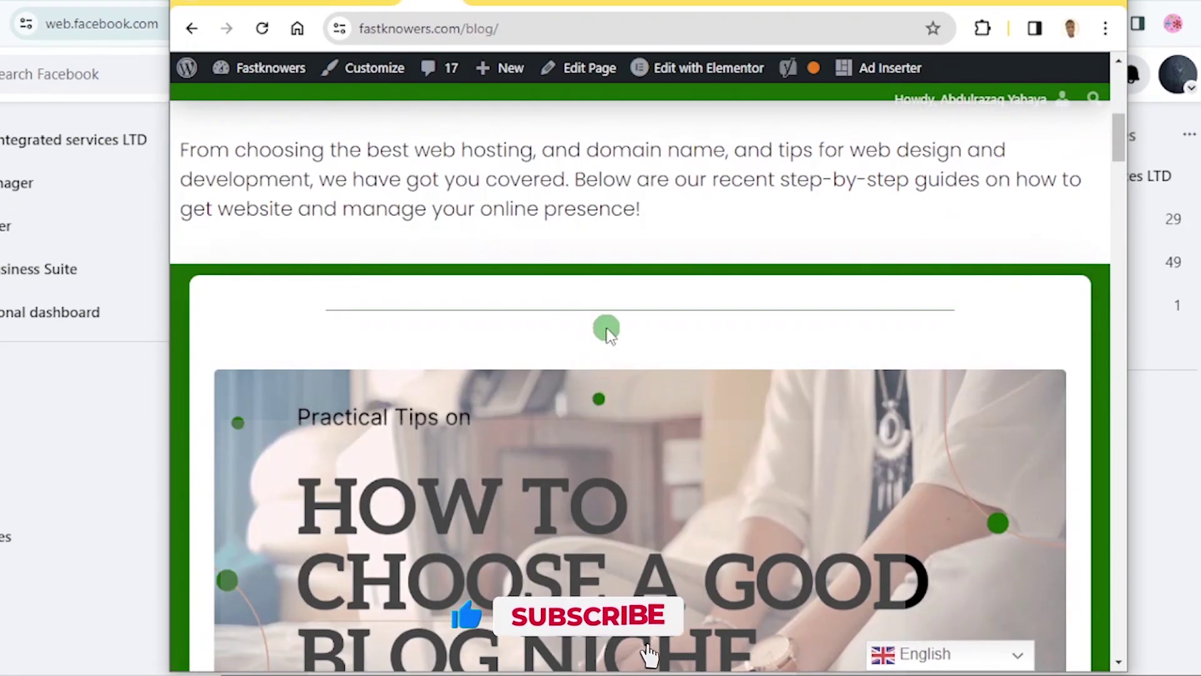
pyautogui.rightClick(604, 327)
pyautogui.click(672, 83)
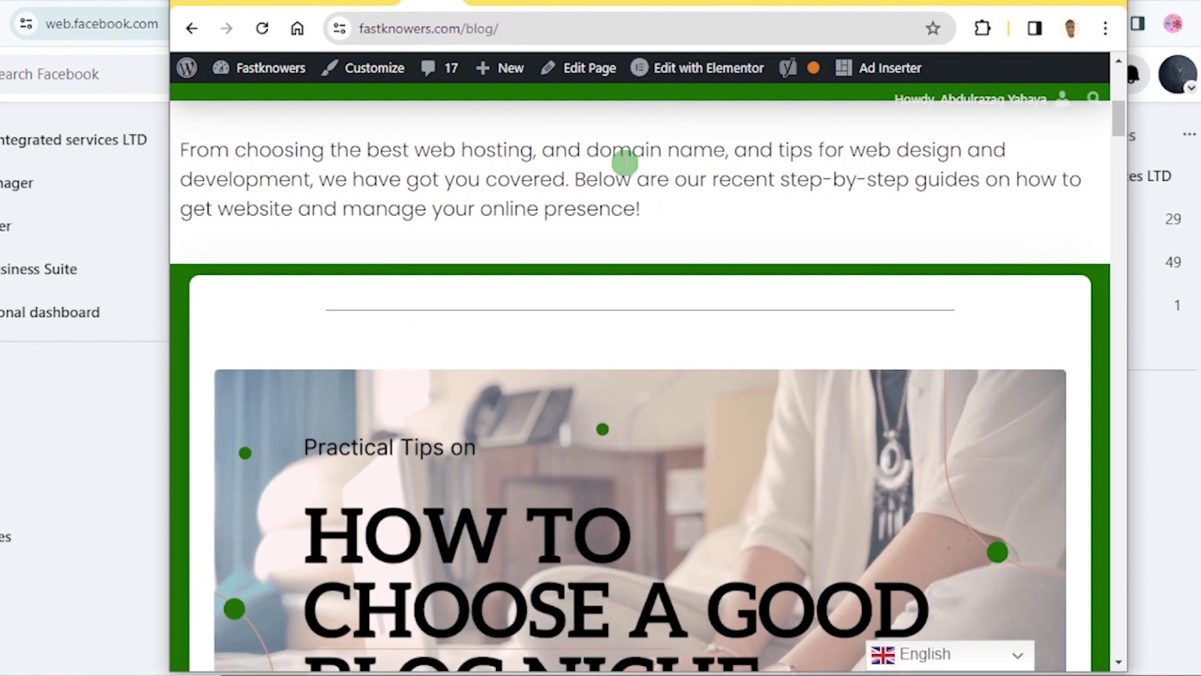
pyautogui.scroll(-8, 609, 340)
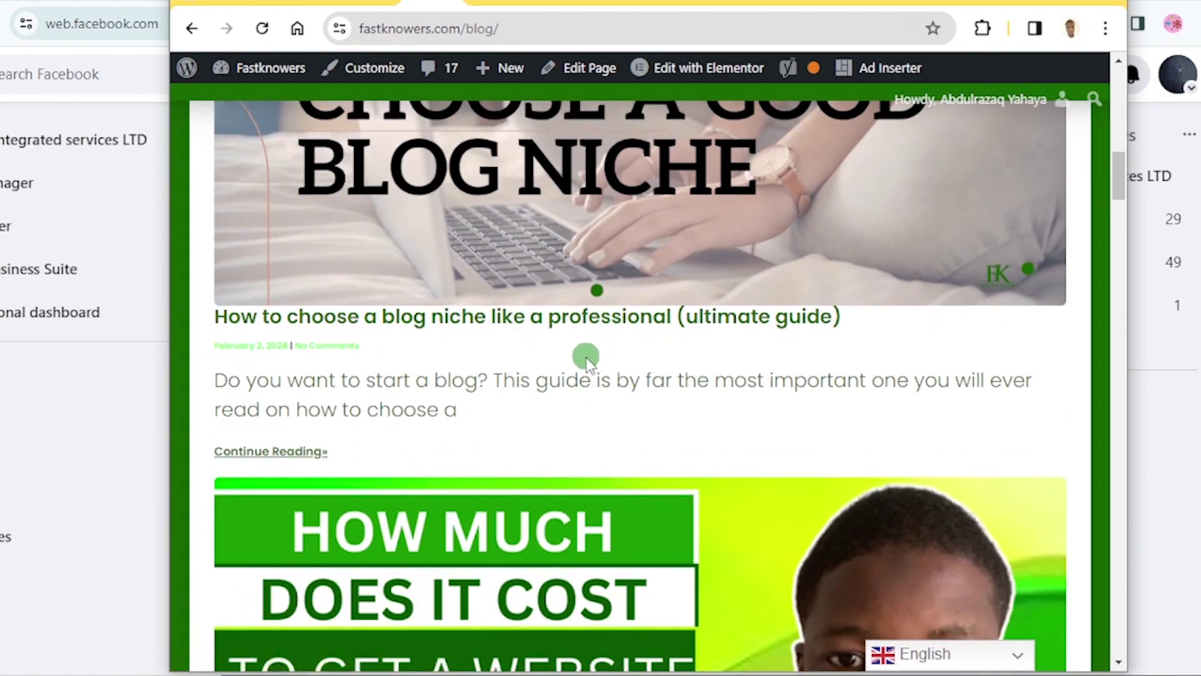
pyautogui.scroll(-3, 585, 355)
pyautogui.scroll(-3, 576, 356)
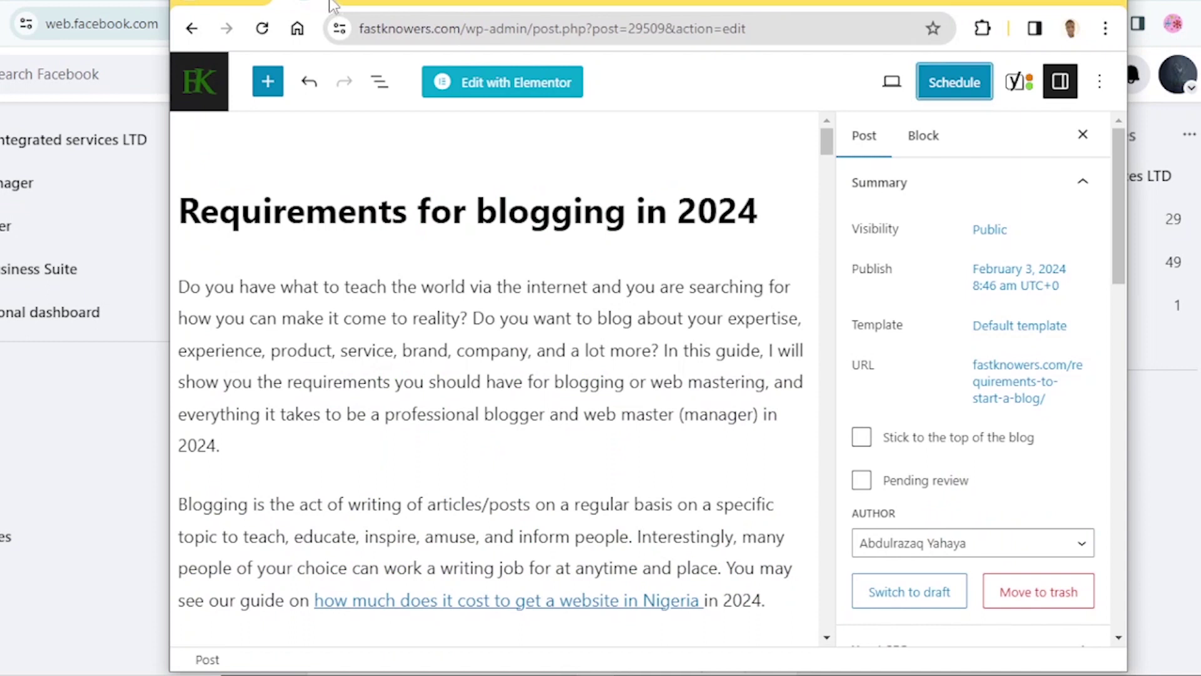
pyautogui.click(880, 141)
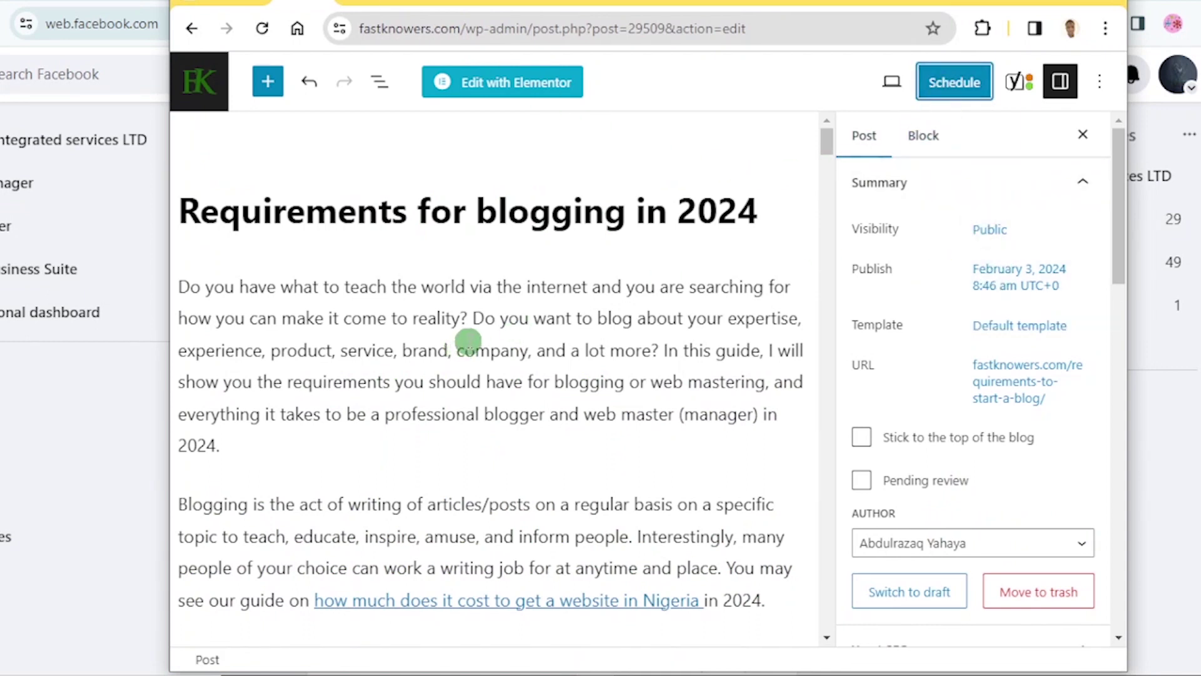
# Reset the publish date to Now and bring up the pre-publish check
pyautogui.click(998, 277)
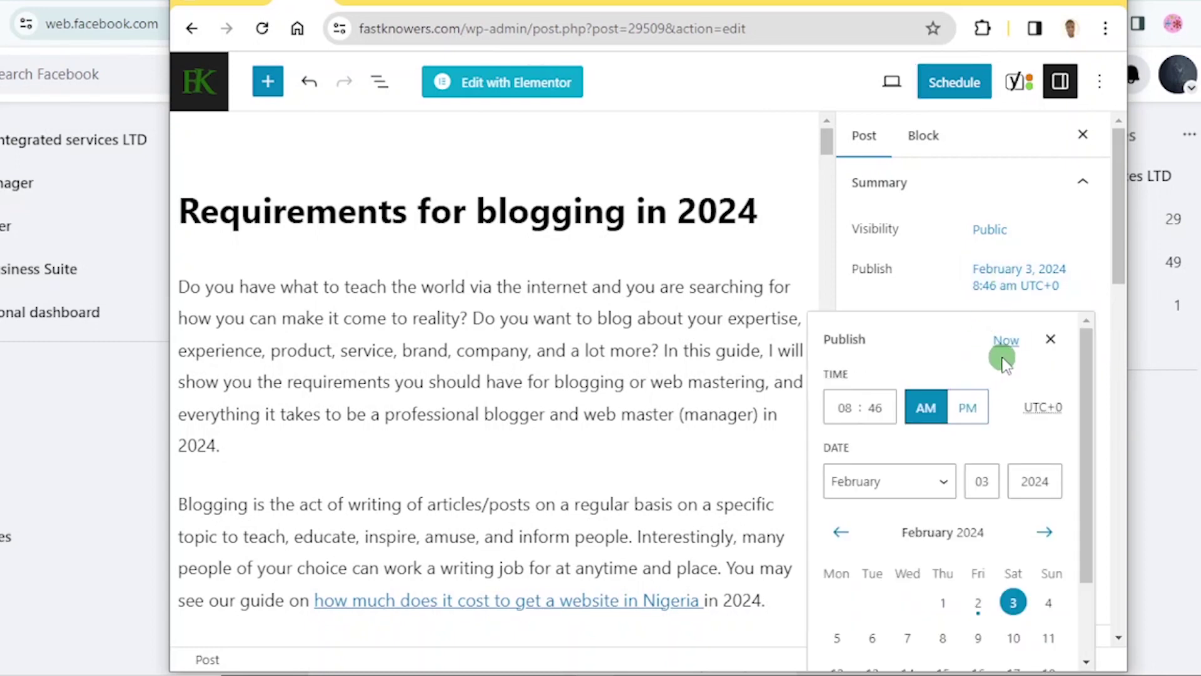
pyautogui.click(845, 407)
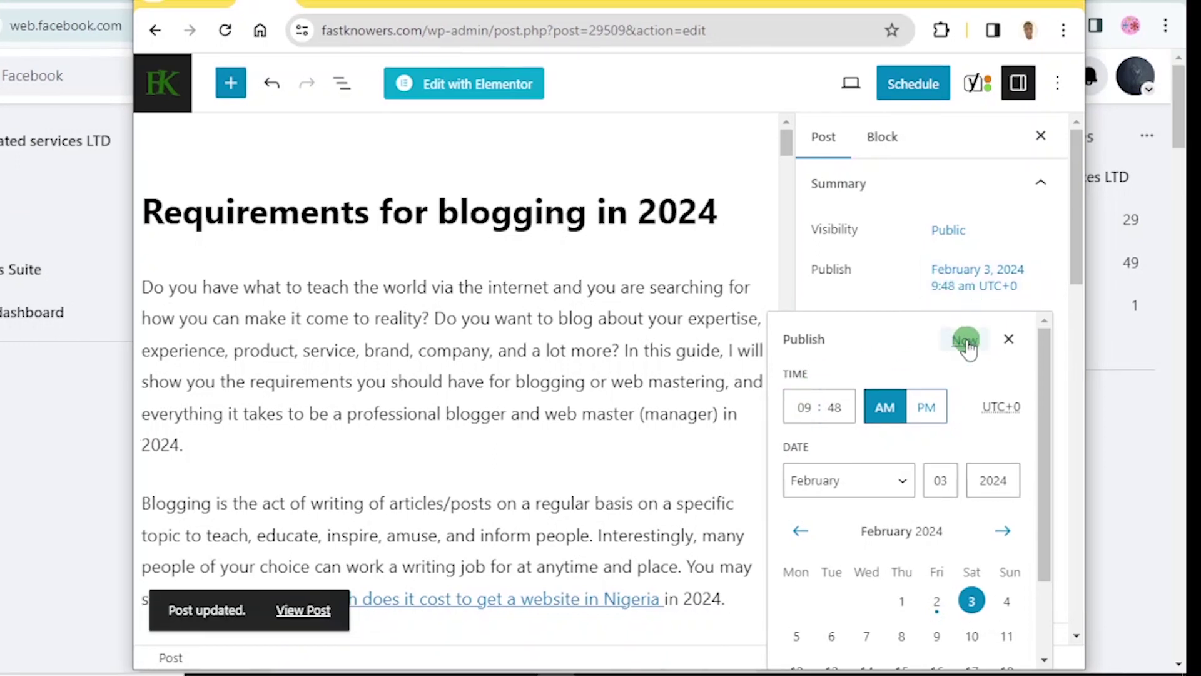
pyautogui.click(965, 341)
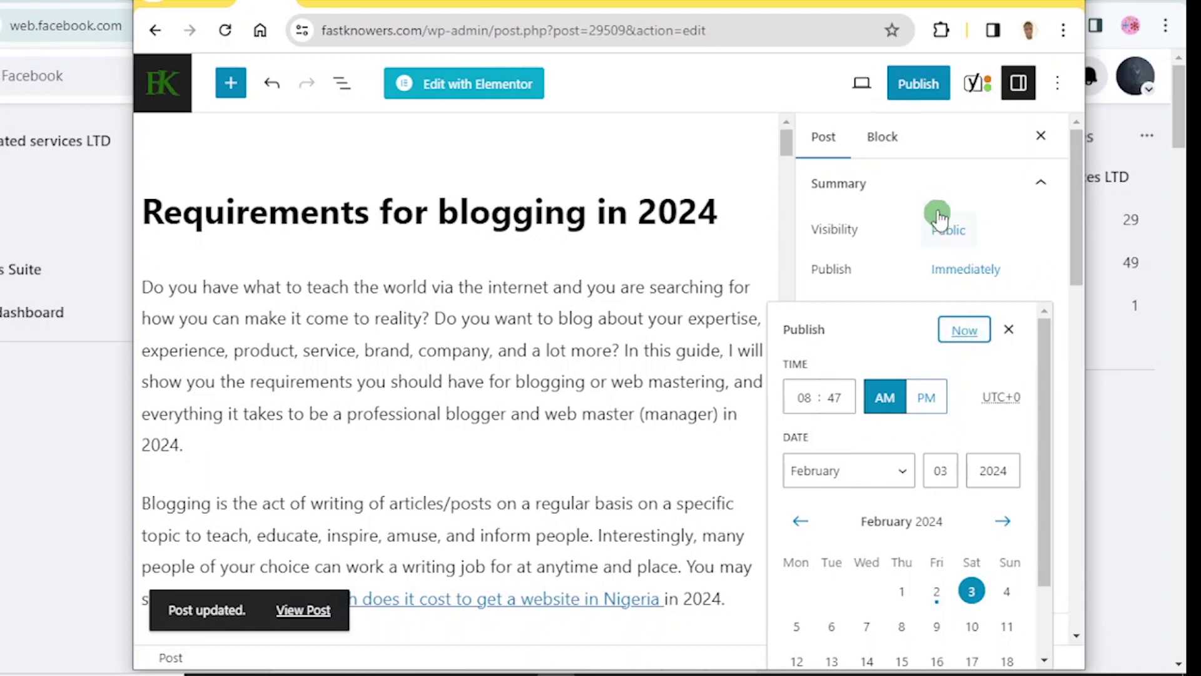
pyautogui.click(910, 86)
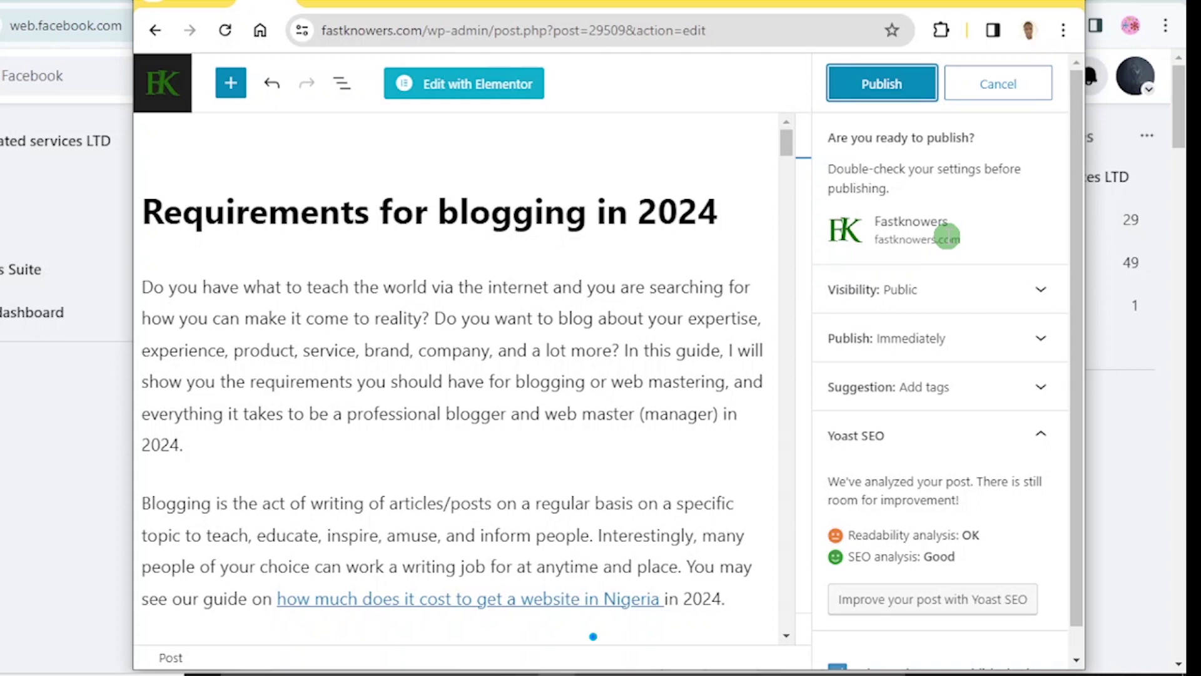
# Cancel the pre-publish check and scroll the post, keeping Public visibility and Immediately
pyautogui.click(995, 87)
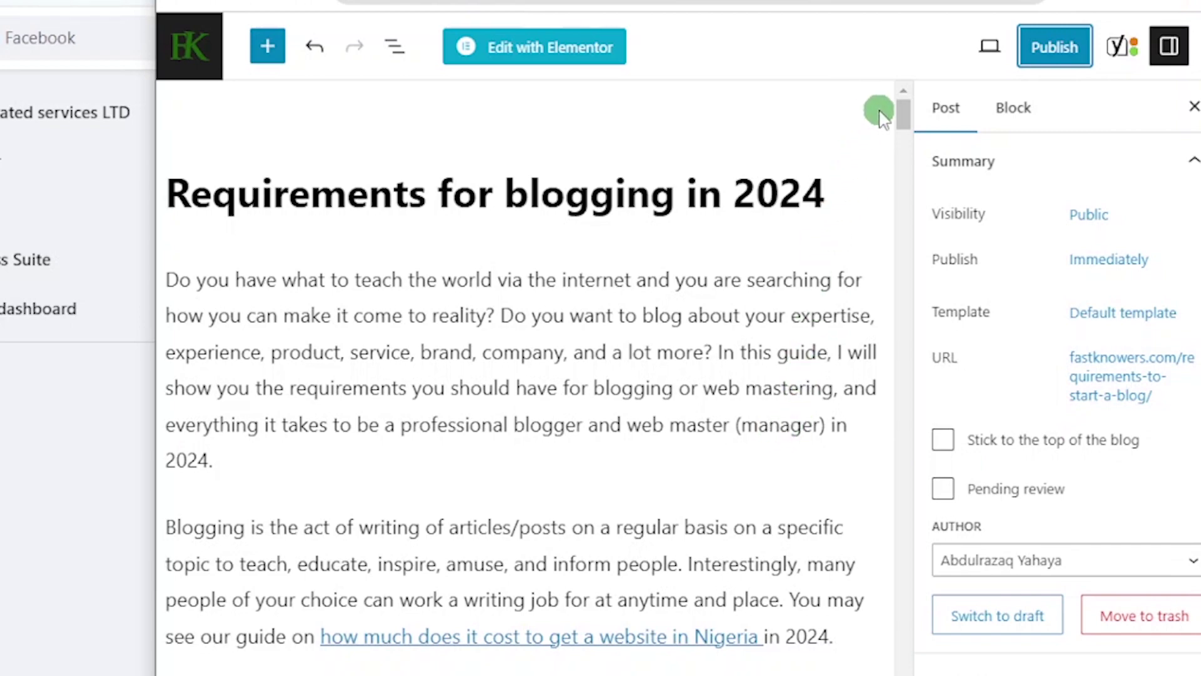
pyautogui.moveTo(895, 107); pyautogui.dragTo(820, 219)
pyautogui.scroll(-8, 813, 222)
pyautogui.scroll(18, 806, 222)
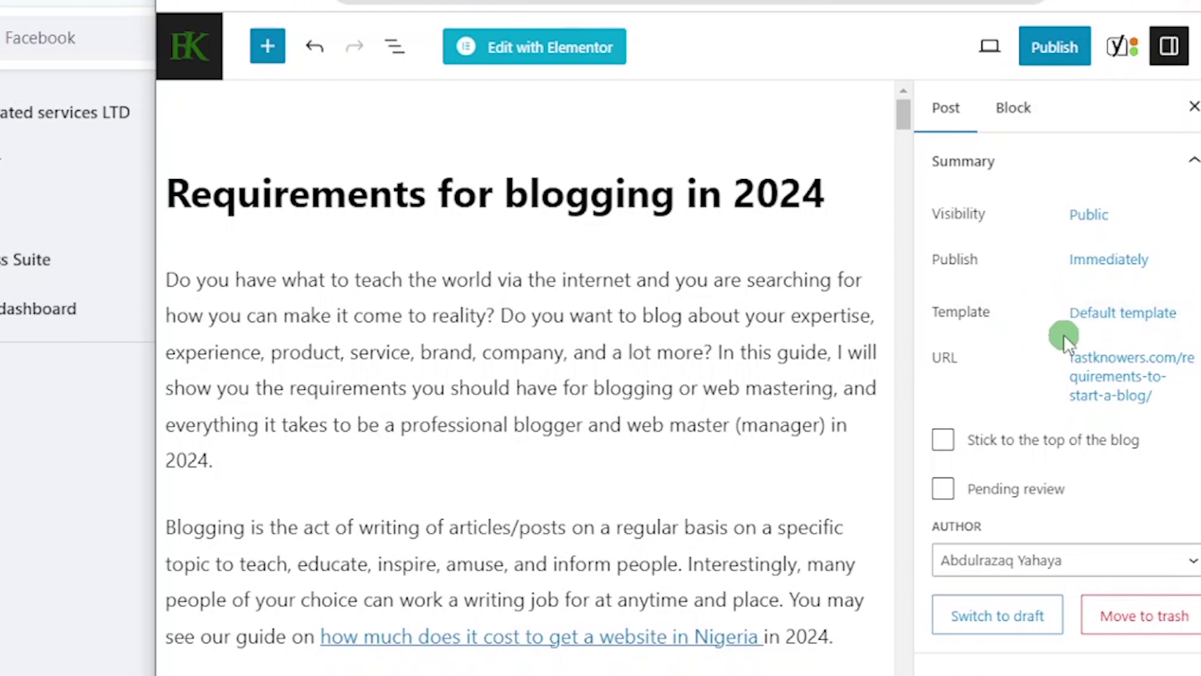
# Publish 'Requirements for blogging in 2024' immediately through the pre-publish panel
pyautogui.click(1106, 260)
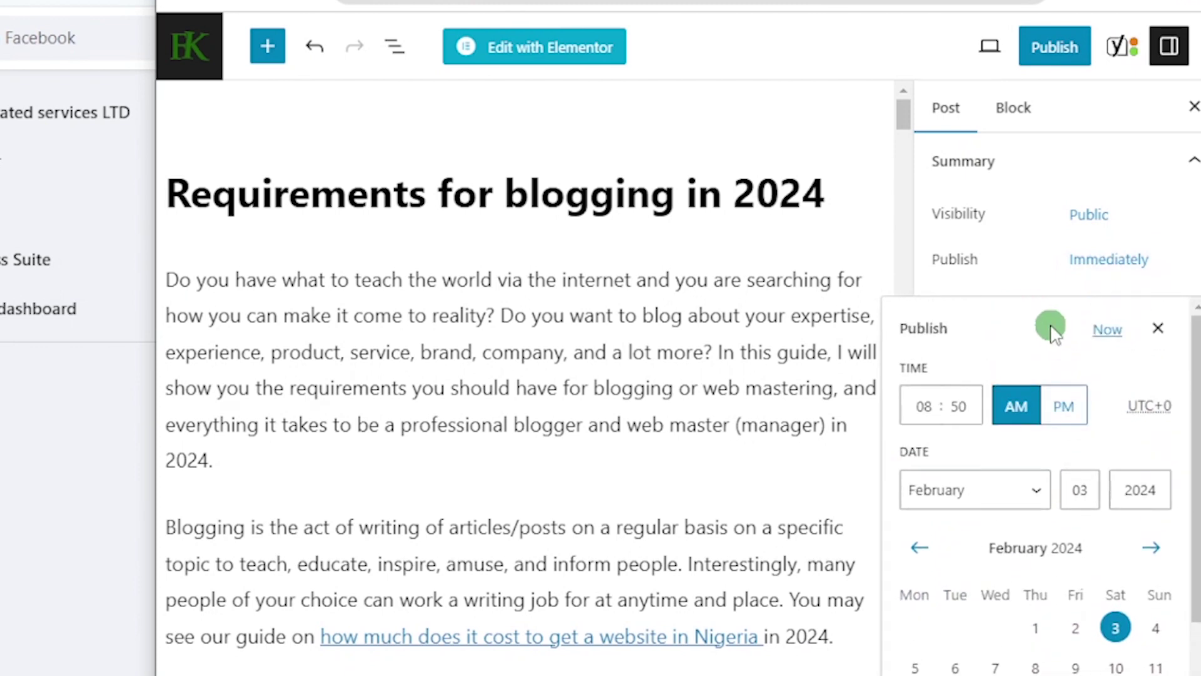
pyautogui.click(1057, 45)
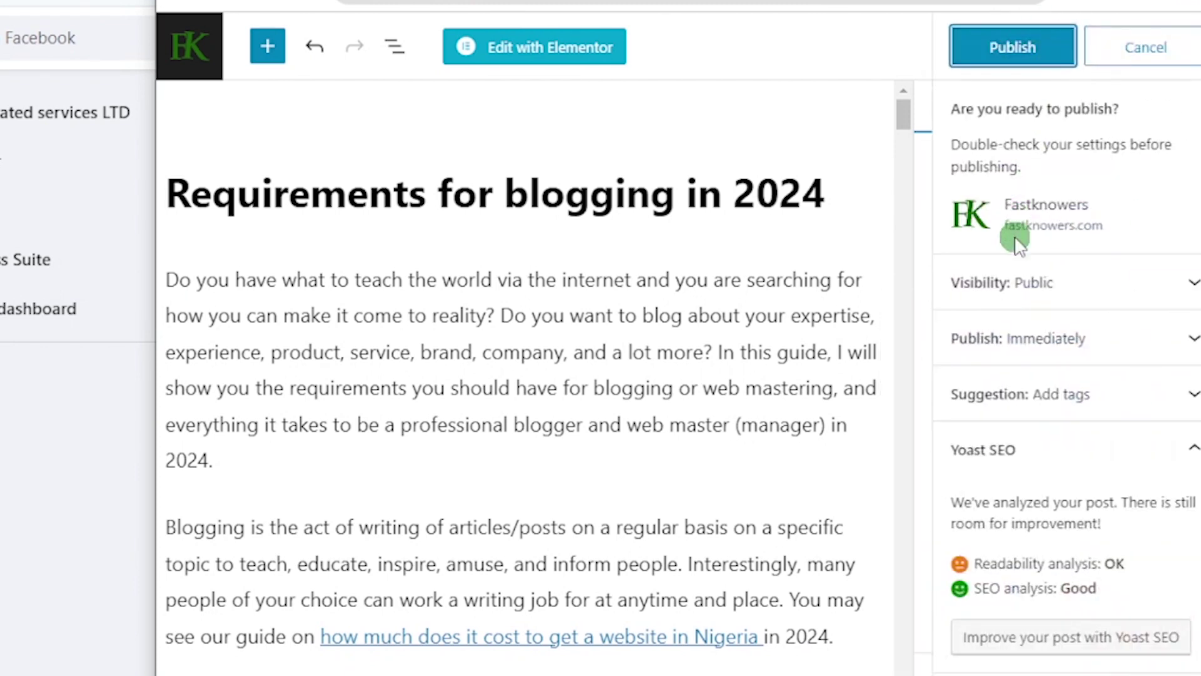
pyautogui.scroll(-1, 1029, 316)
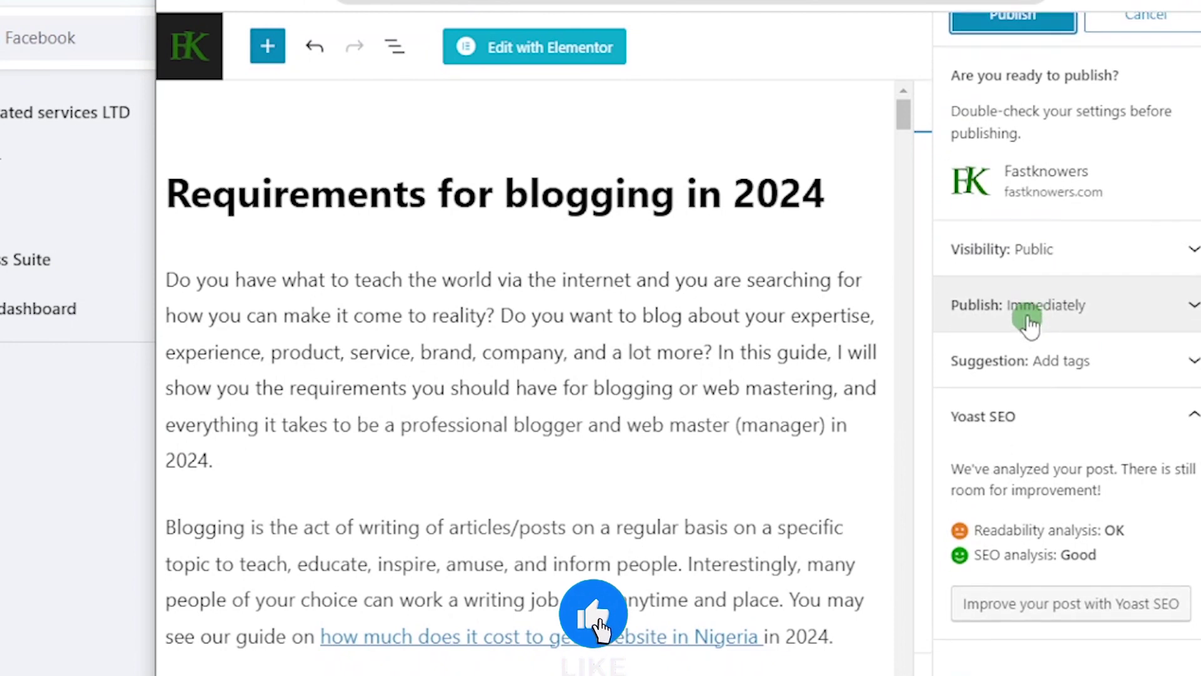
pyautogui.scroll(1, 1025, 325)
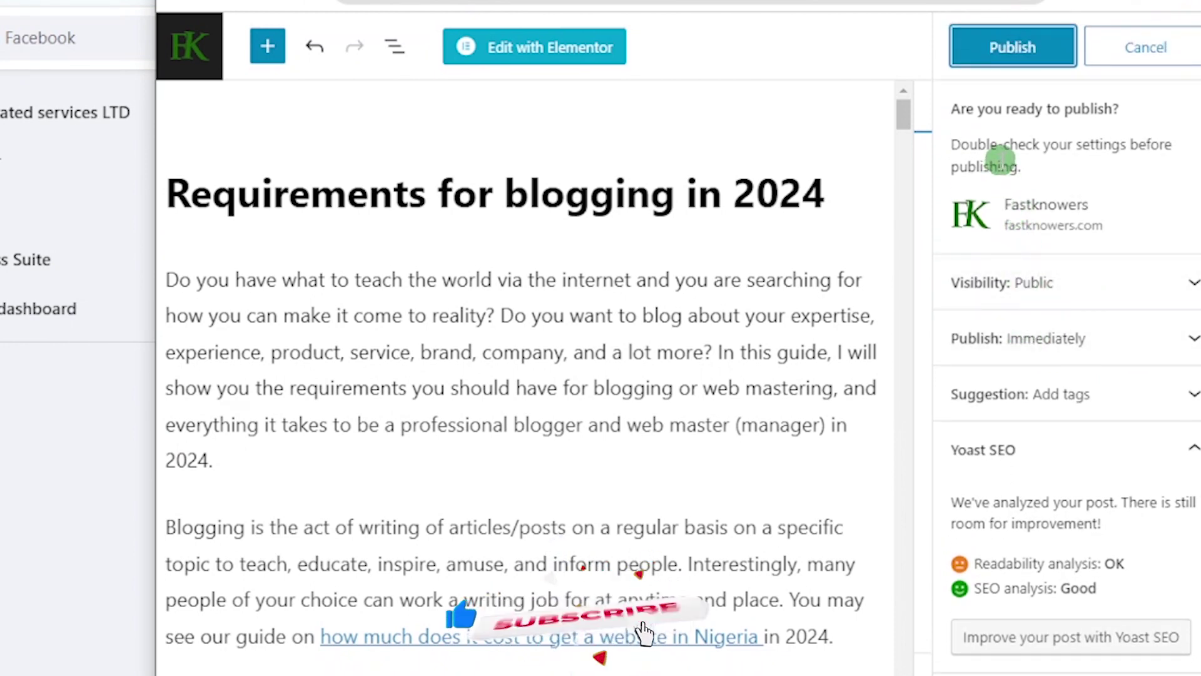
pyautogui.click(996, 45)
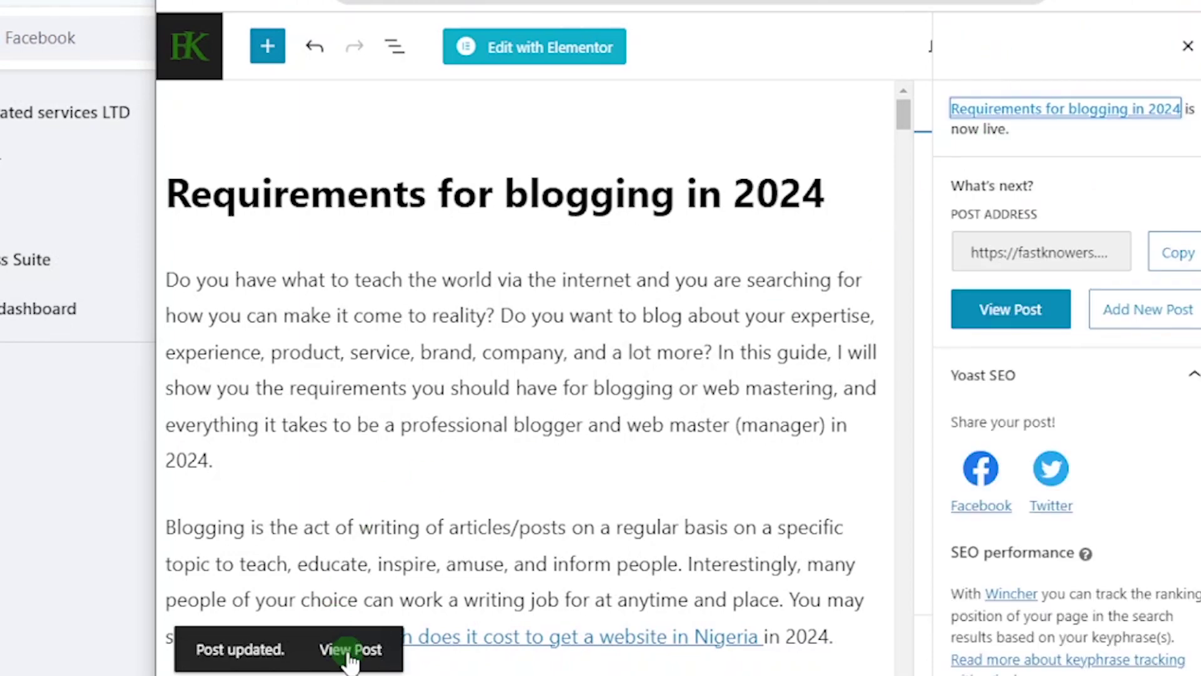
# View the live post and scroll to its title showing the February 3, 2024 date
pyautogui.click(351, 650)
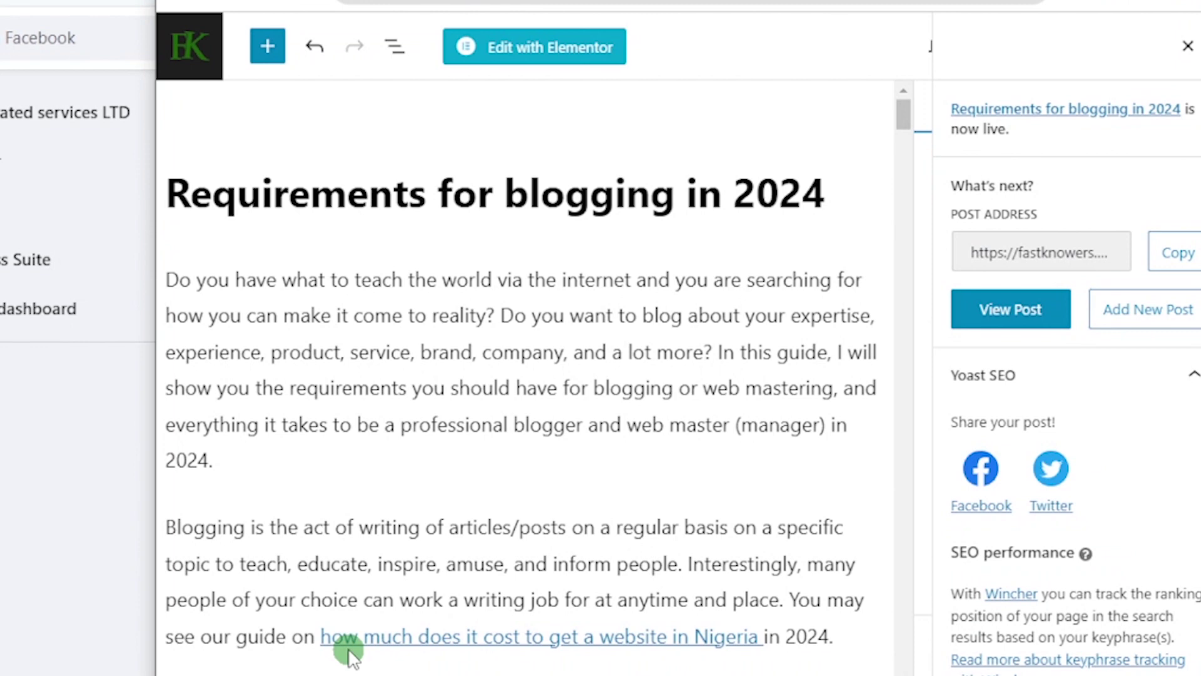
pyautogui.click(980, 469)
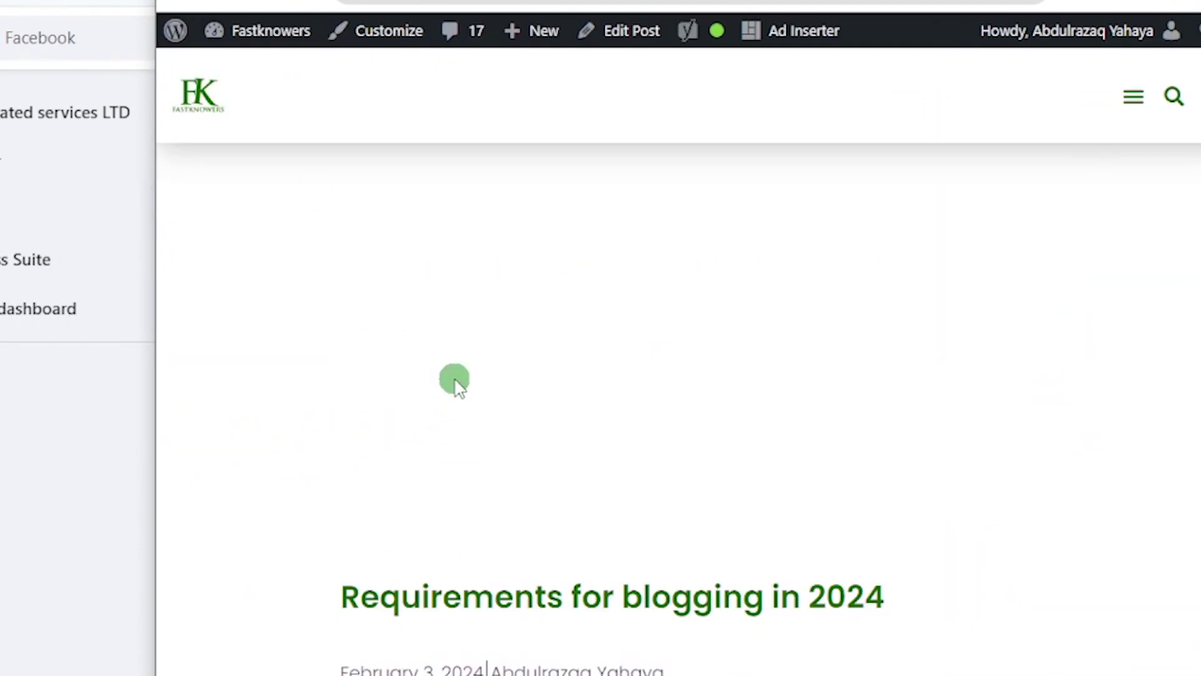
pyautogui.scroll(-3, 413, 616)
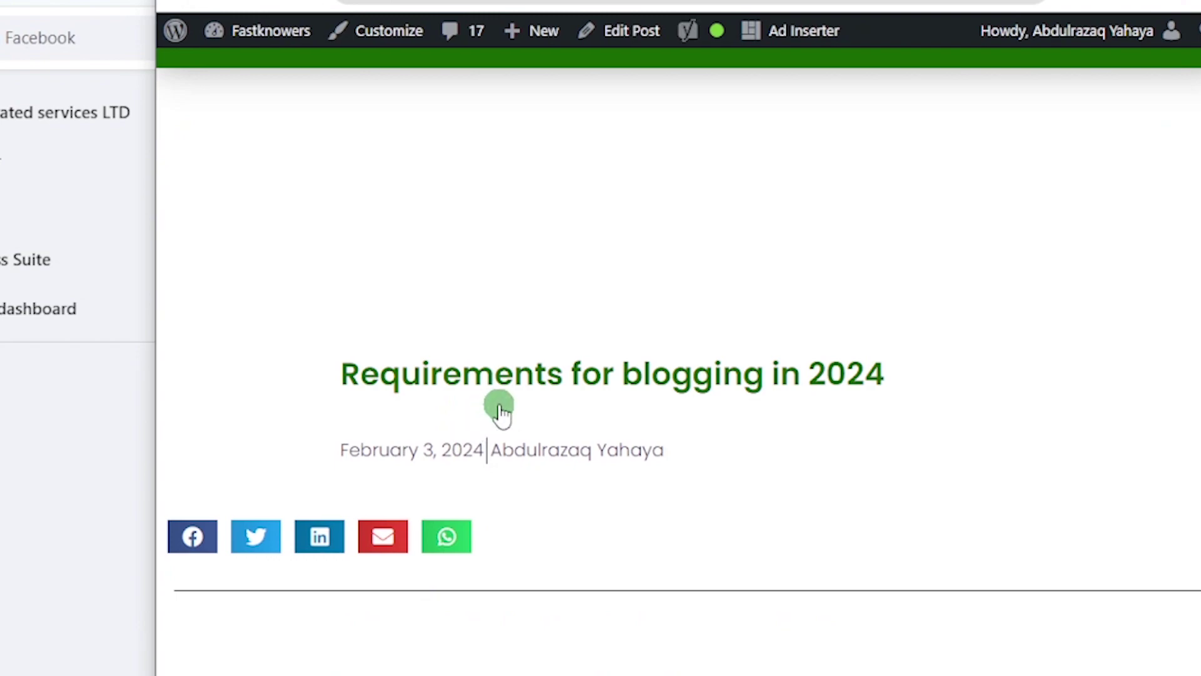
pyautogui.scroll(-5, 475, 401)
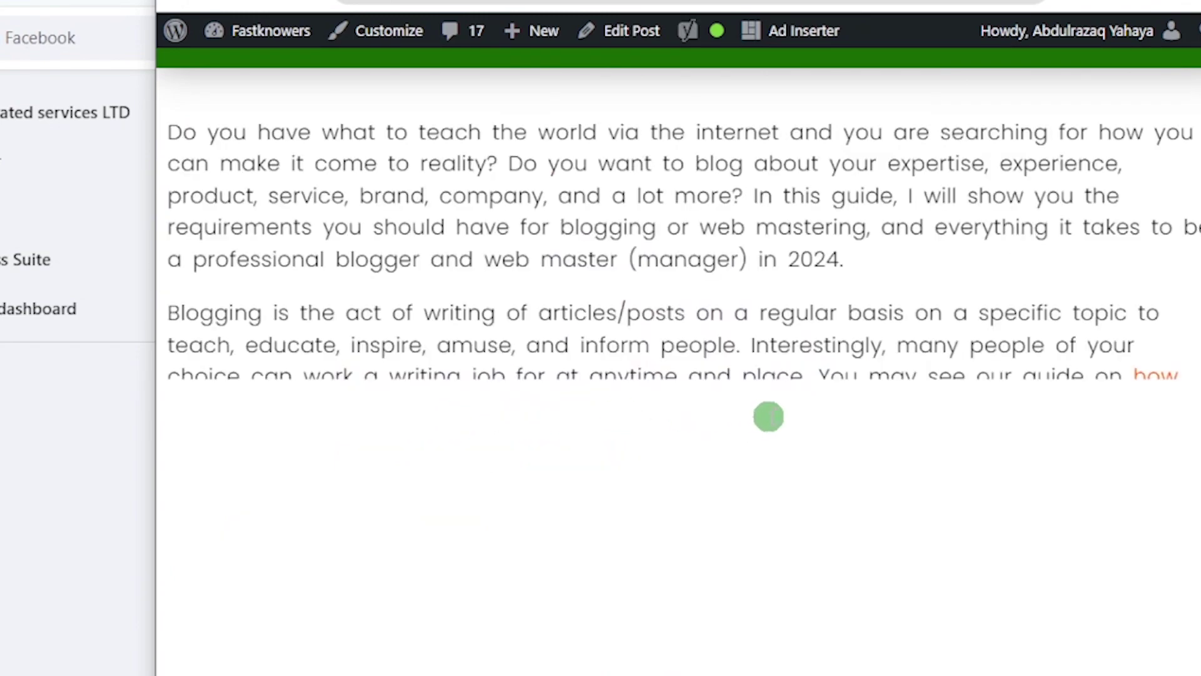
pyautogui.scroll(5, 635, 398)
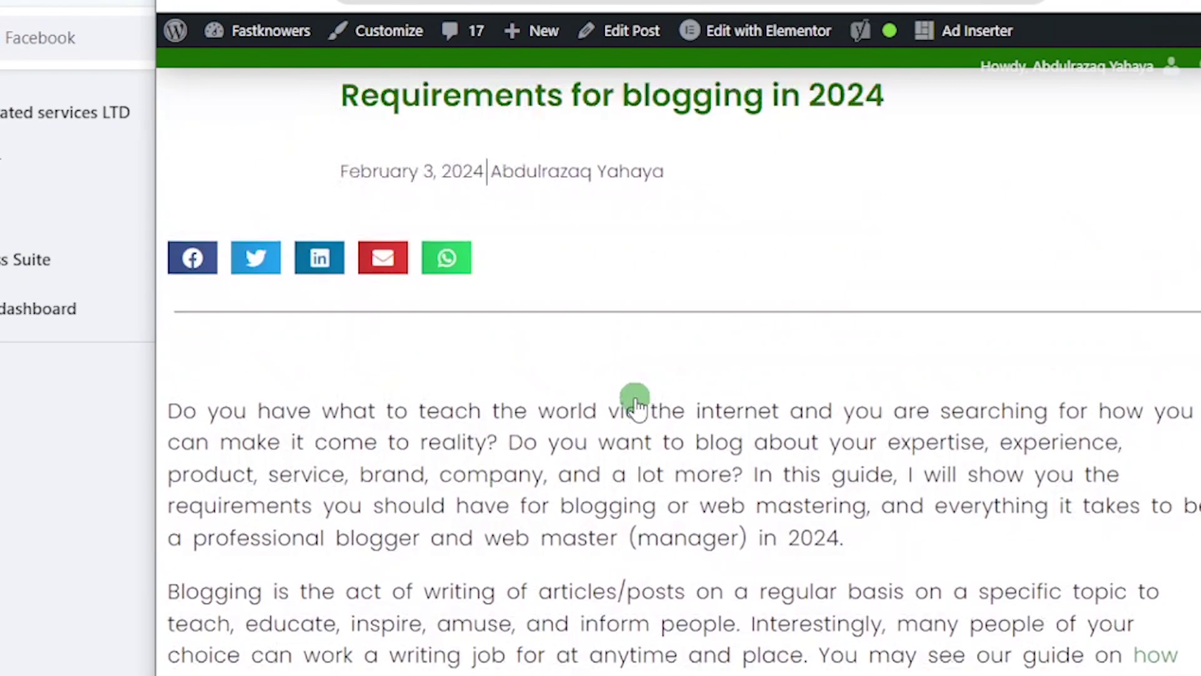
pyautogui.scroll(6, 635, 401)
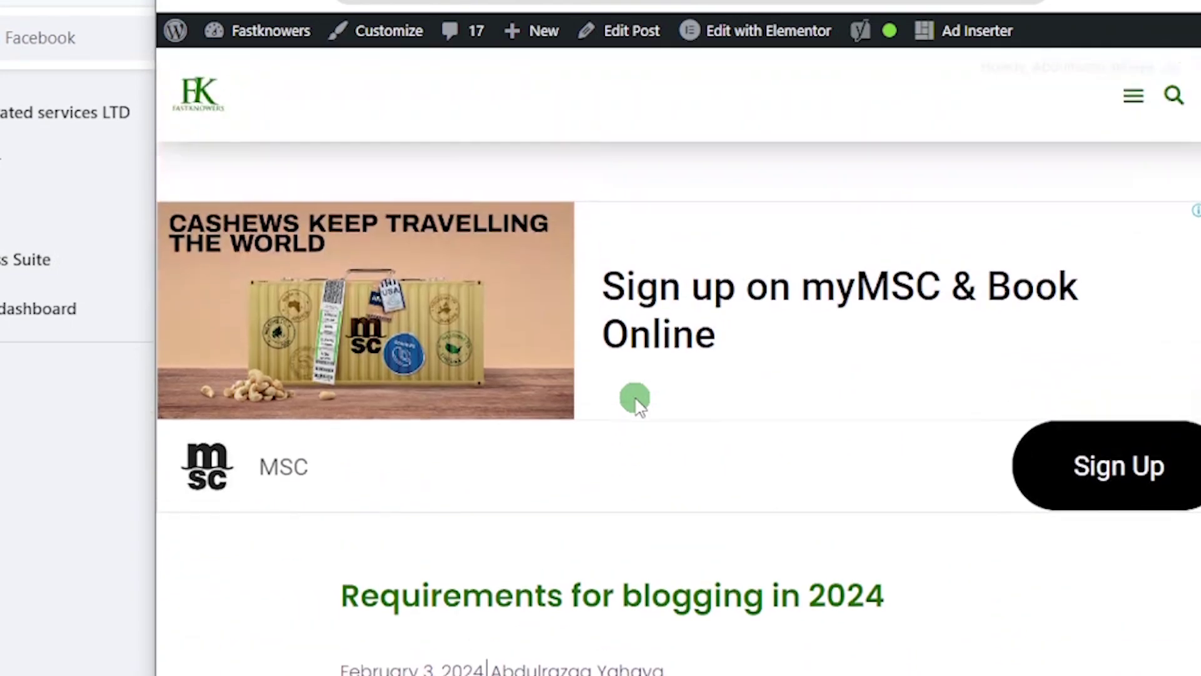
pyautogui.scroll(-6, 631, 414)
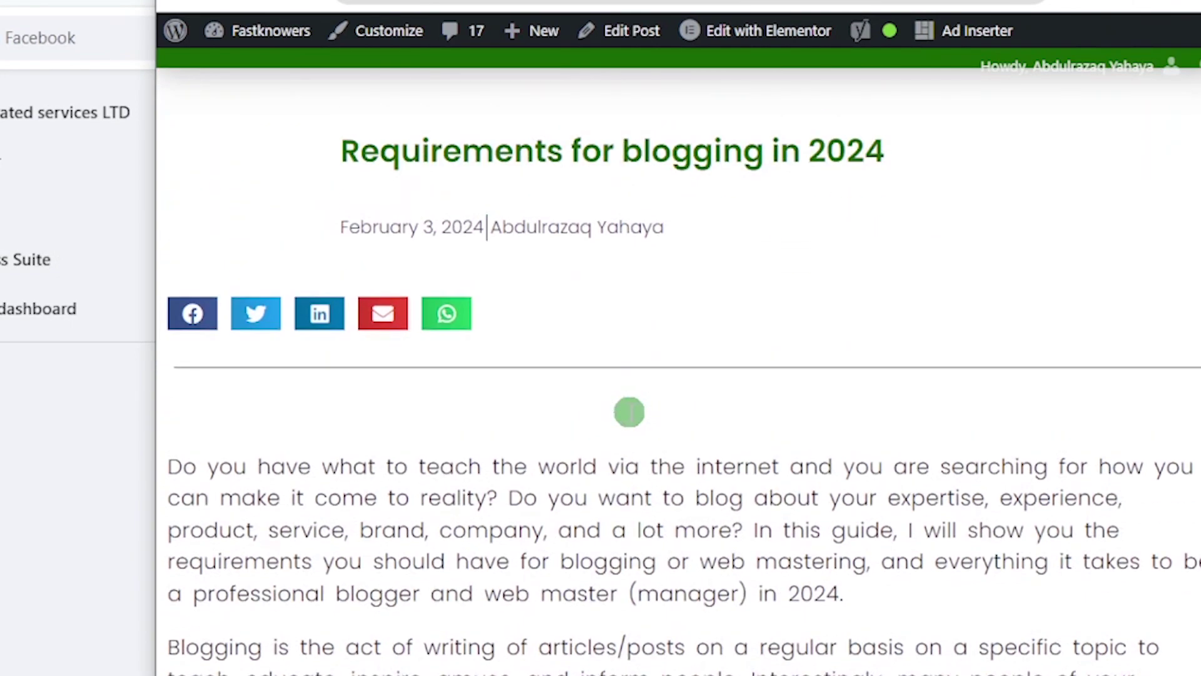
pyautogui.scroll(6, 631, 416)
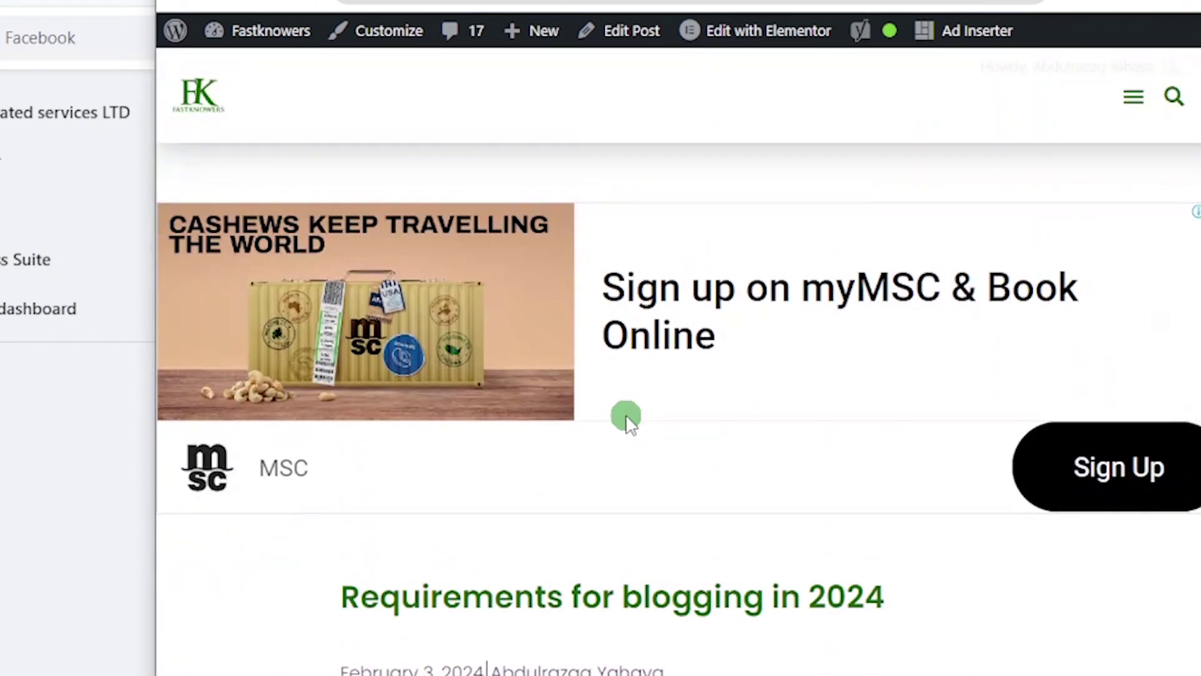
pyautogui.scroll(-3, 627, 423)
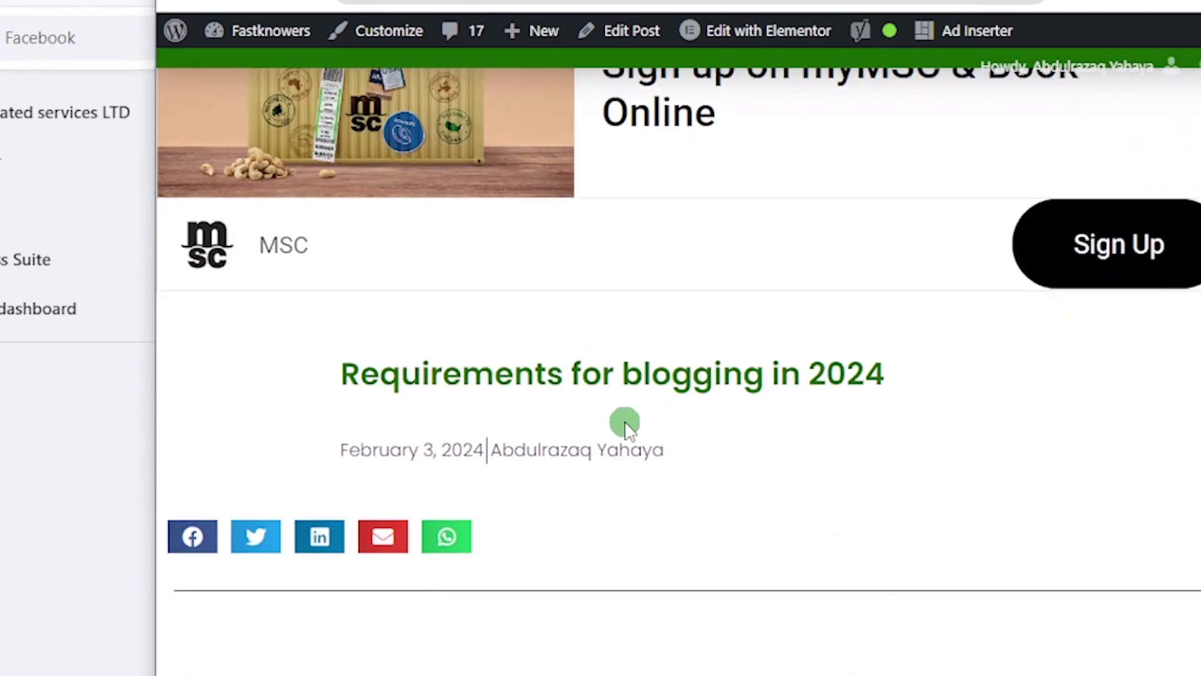
pyautogui.scroll(-11, 628, 423)
pyautogui.scroll(7, 627, 426)
pyautogui.scroll(4, 627, 425)
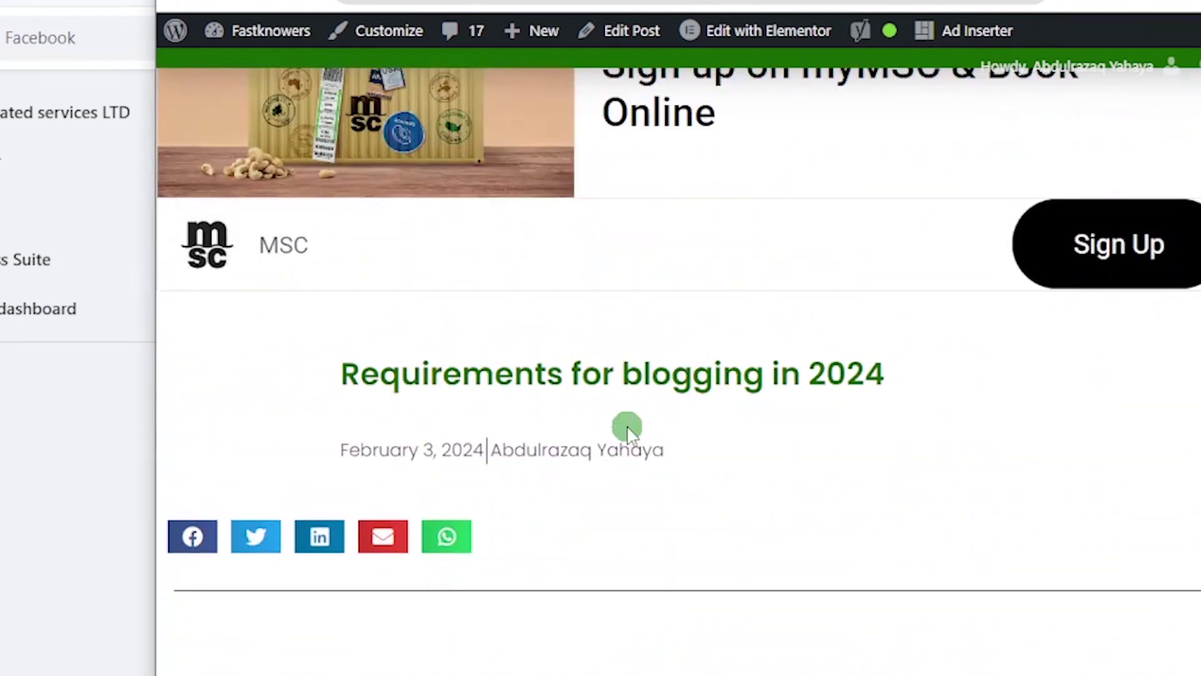